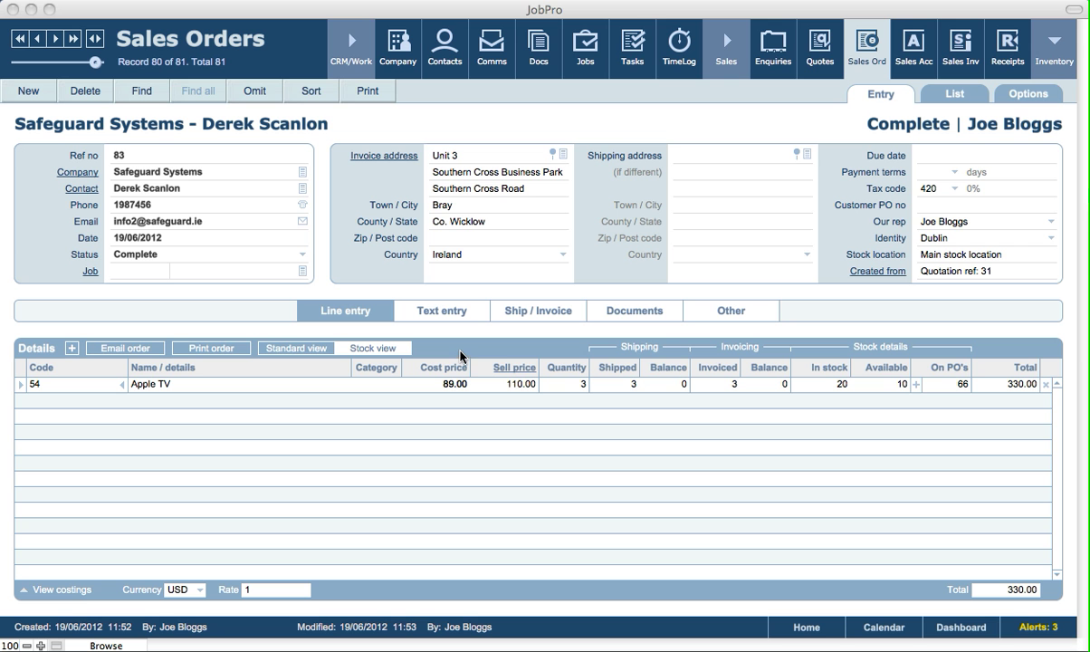
- Compare the standard and stock views of the sales order's line items, including the purchase order option for the Apple TV line
left_click(296, 356)
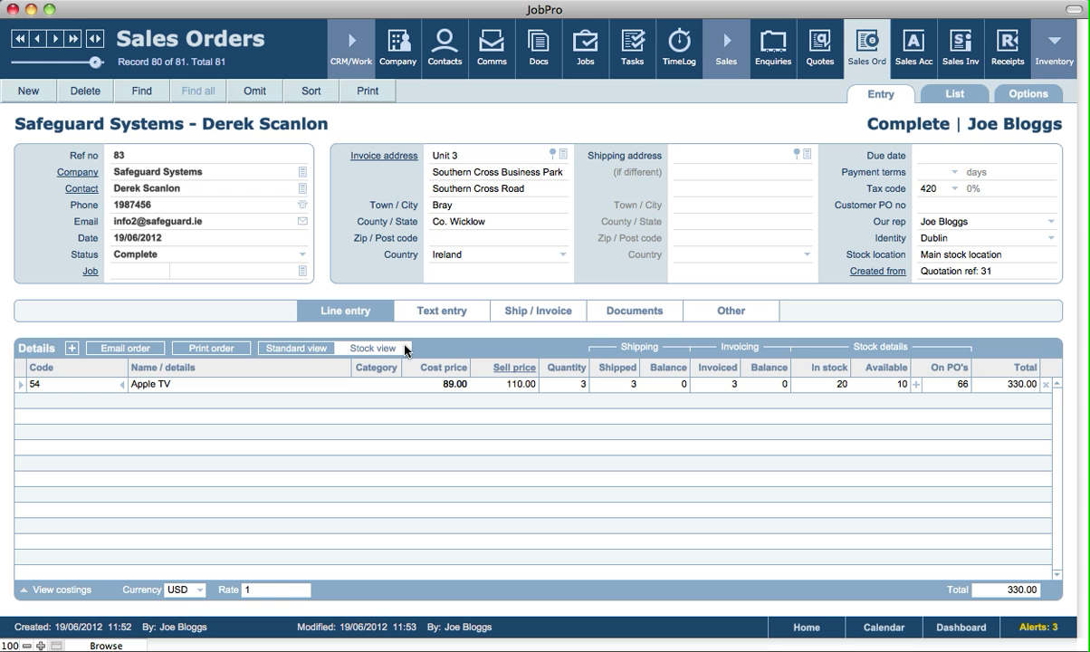
left_click(308, 349)
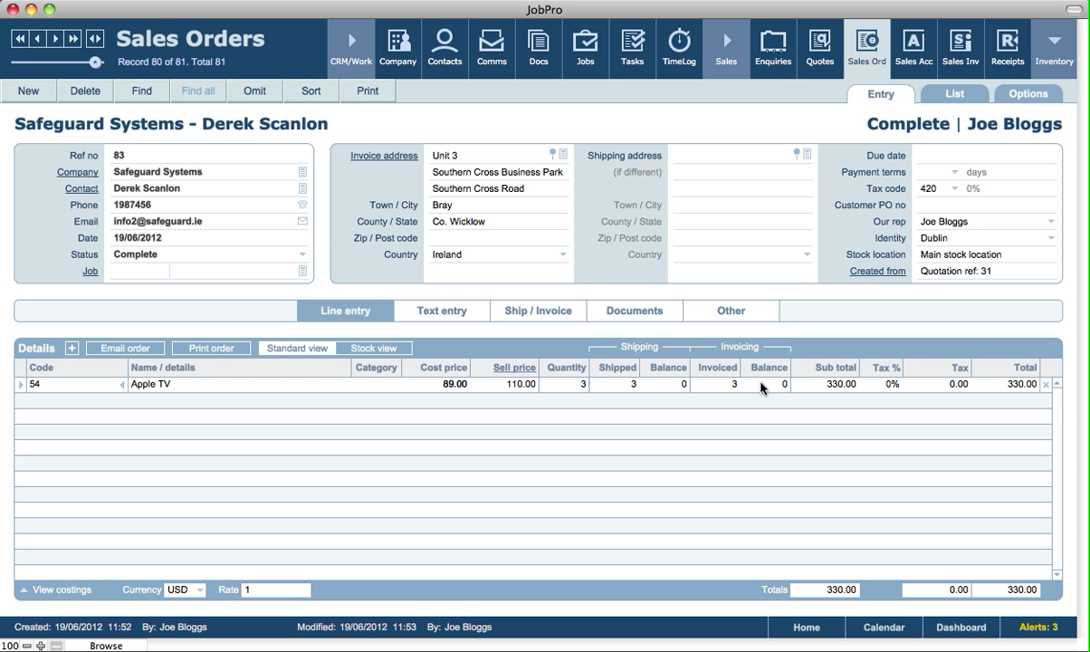
left_click(373, 349)
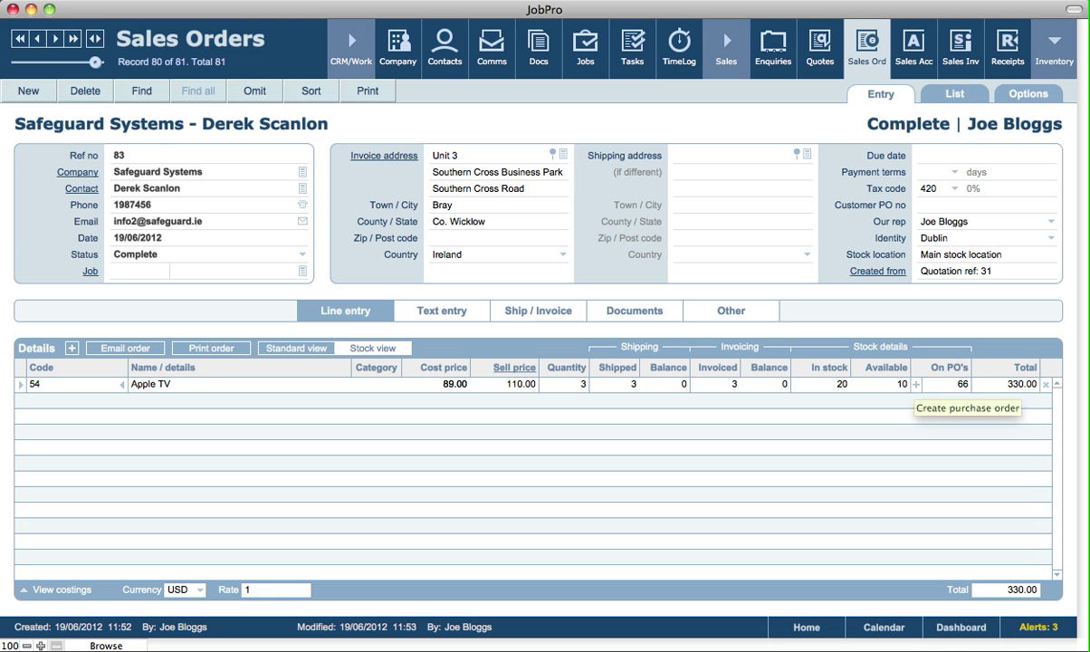
left_click(916, 389)
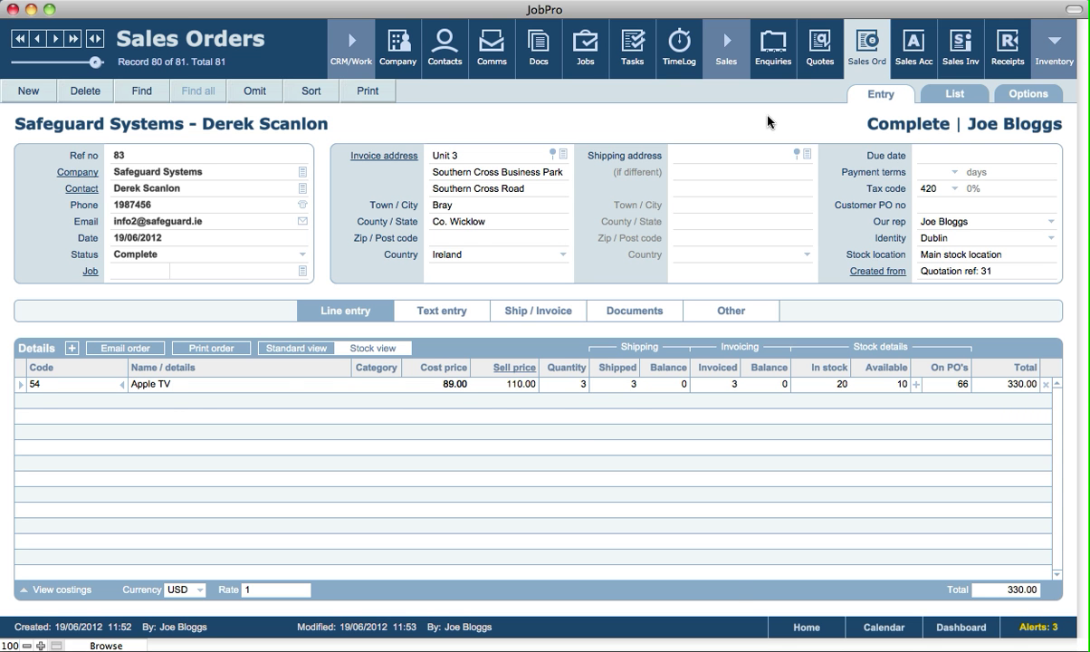
- Create a request for quote to supplier Bluebells Ltd for the "Consulting - Initial Scope out of project." quotation line, and return to the quotation
left_click(824, 47)
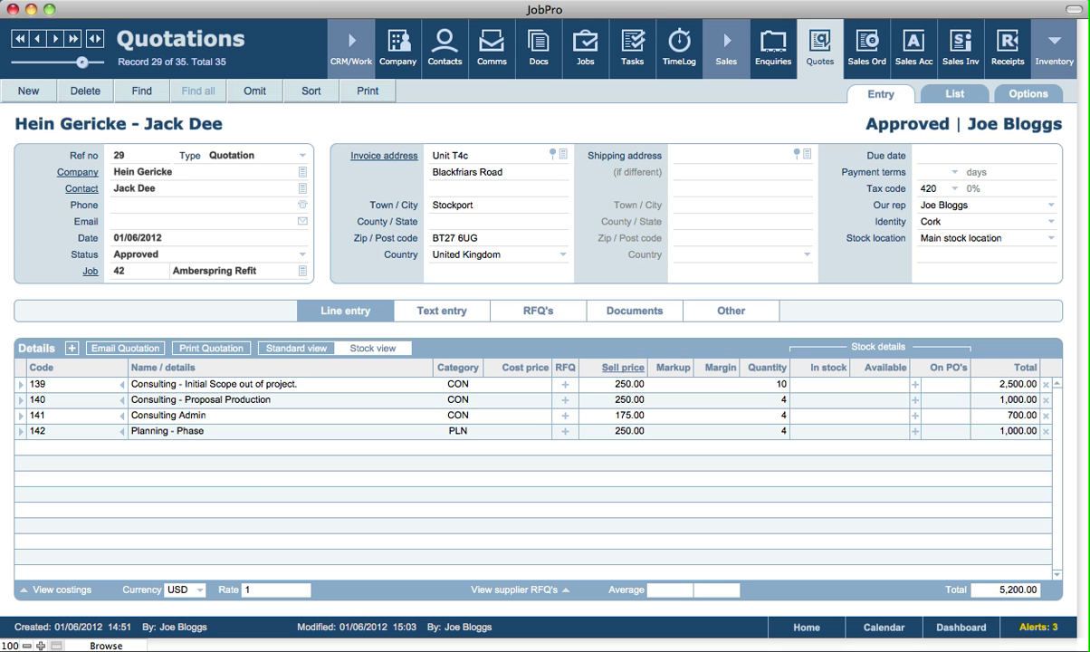
left_click(577, 348)
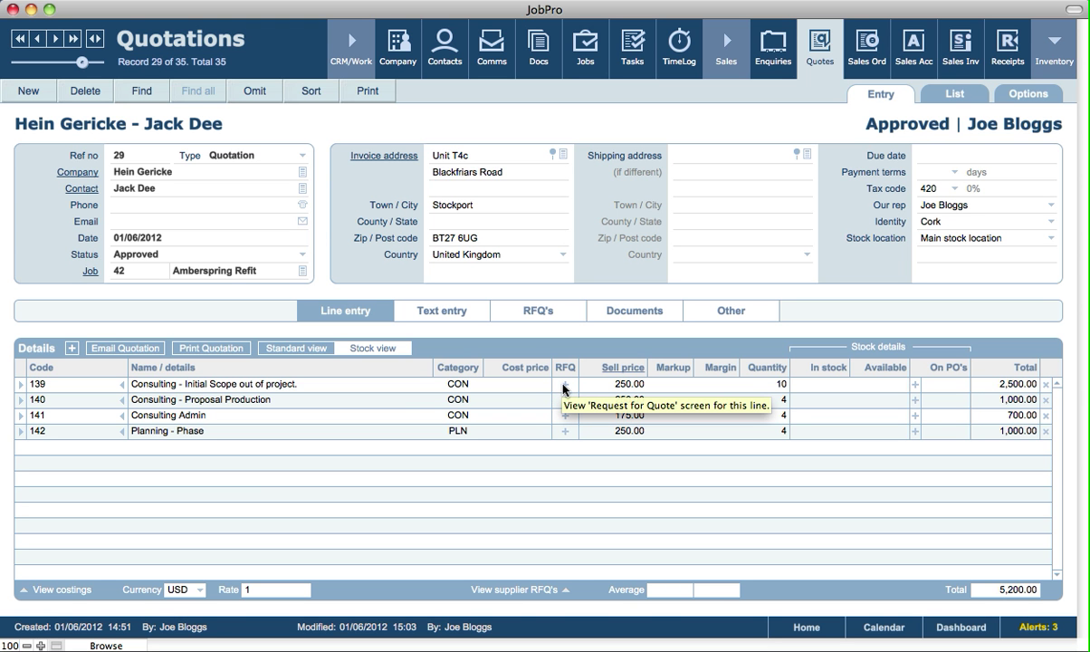
left_click(563, 386)
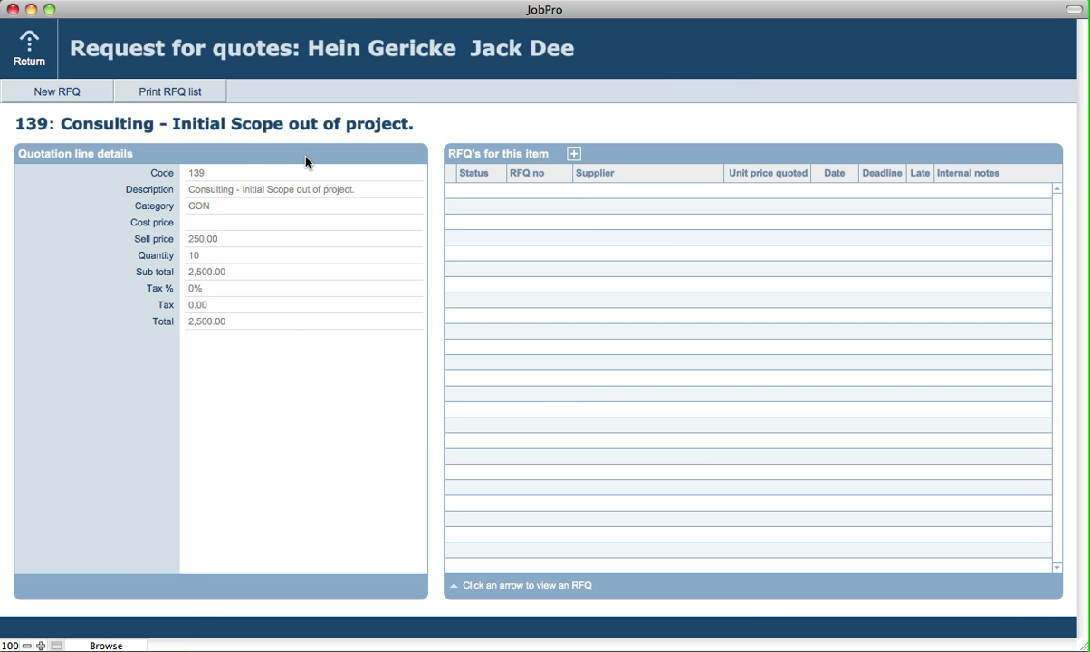
left_click(573, 154)
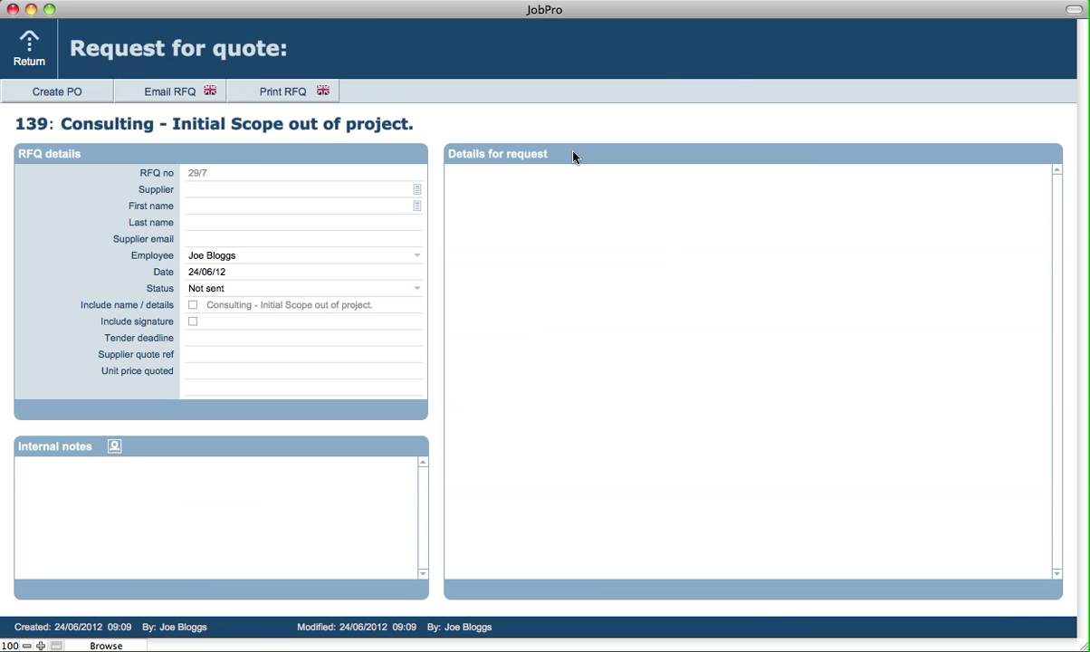
left_click(416, 190)
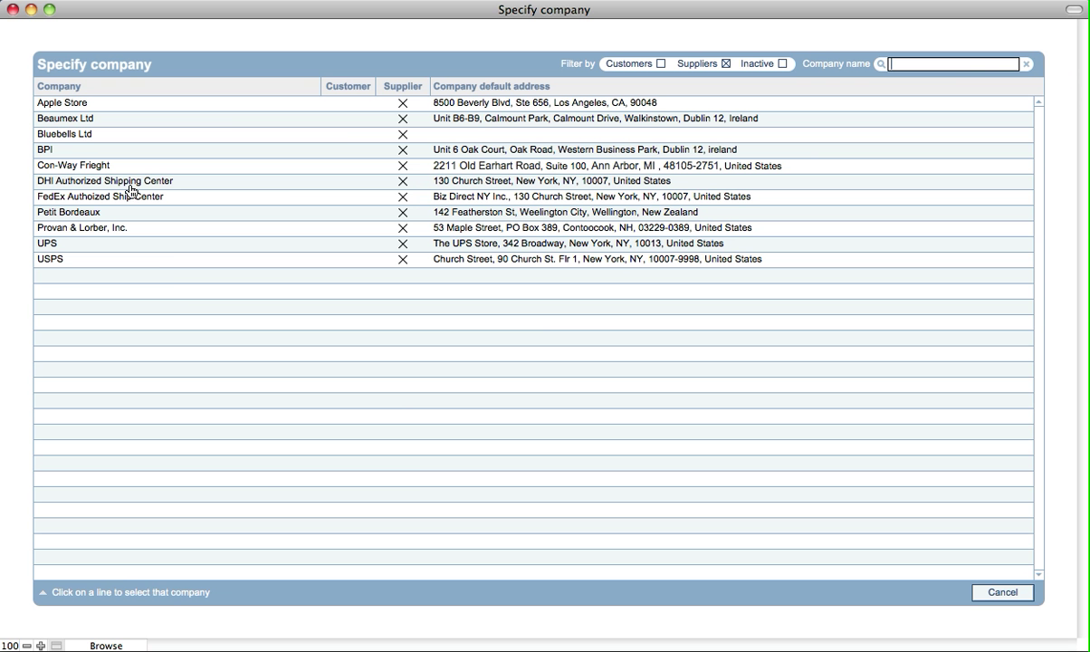
left_click(76, 134)
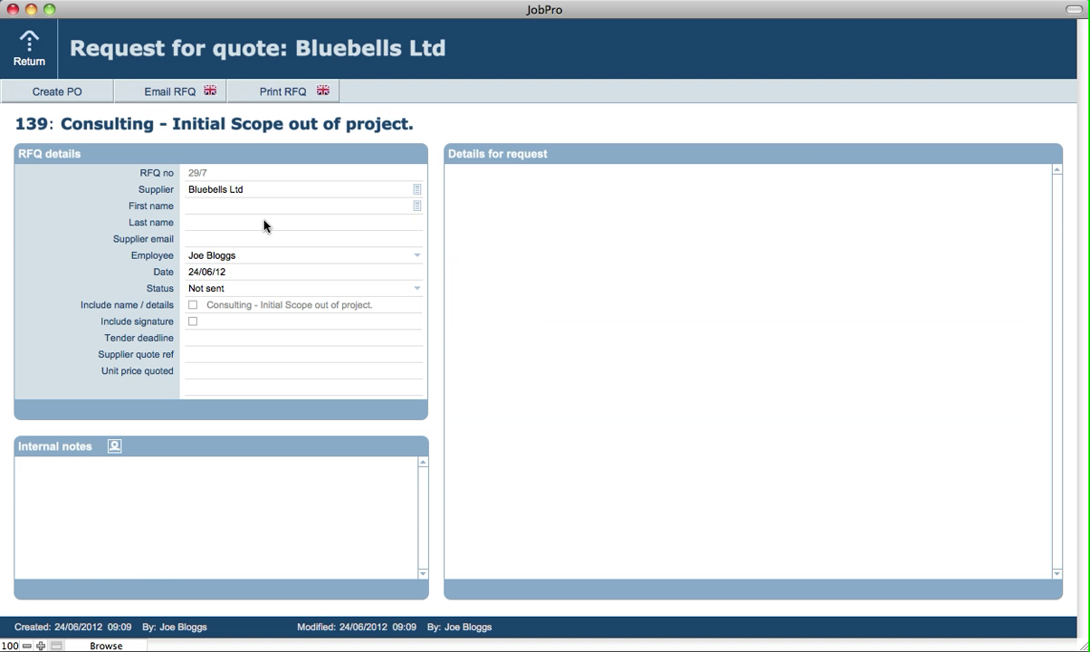
left_click(690, 328)
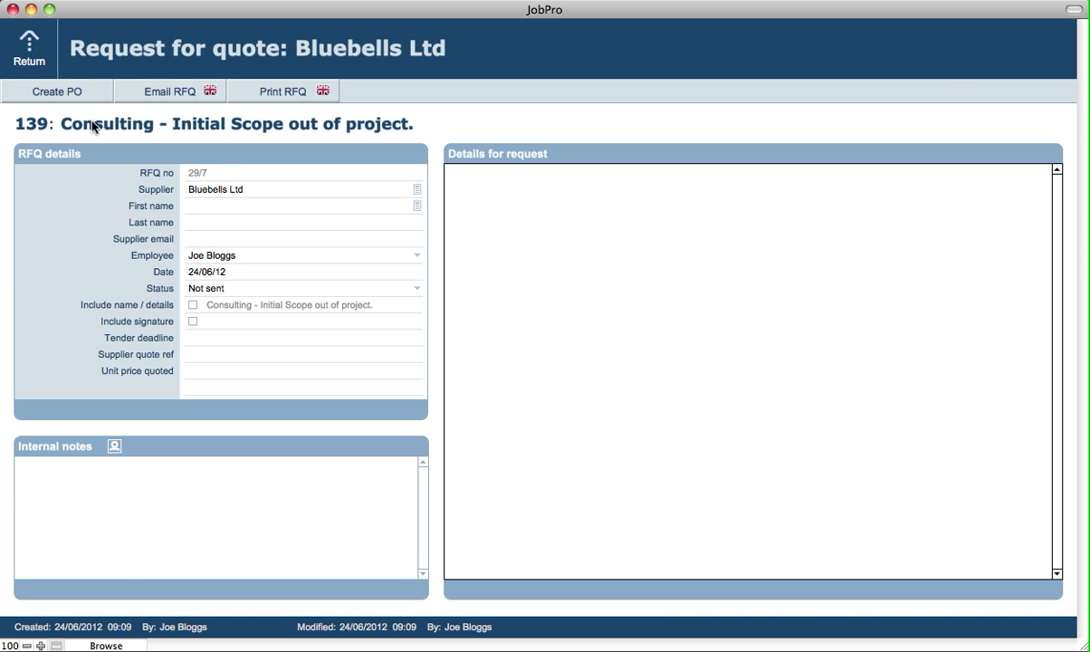
left_click(38, 60)
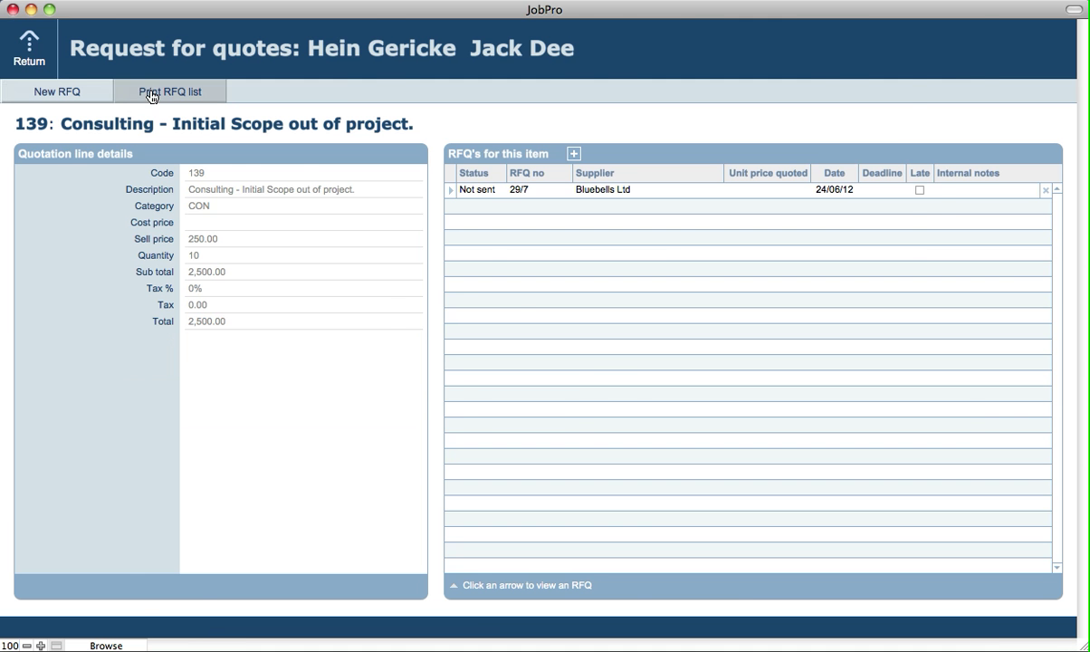
left_click(30, 56)
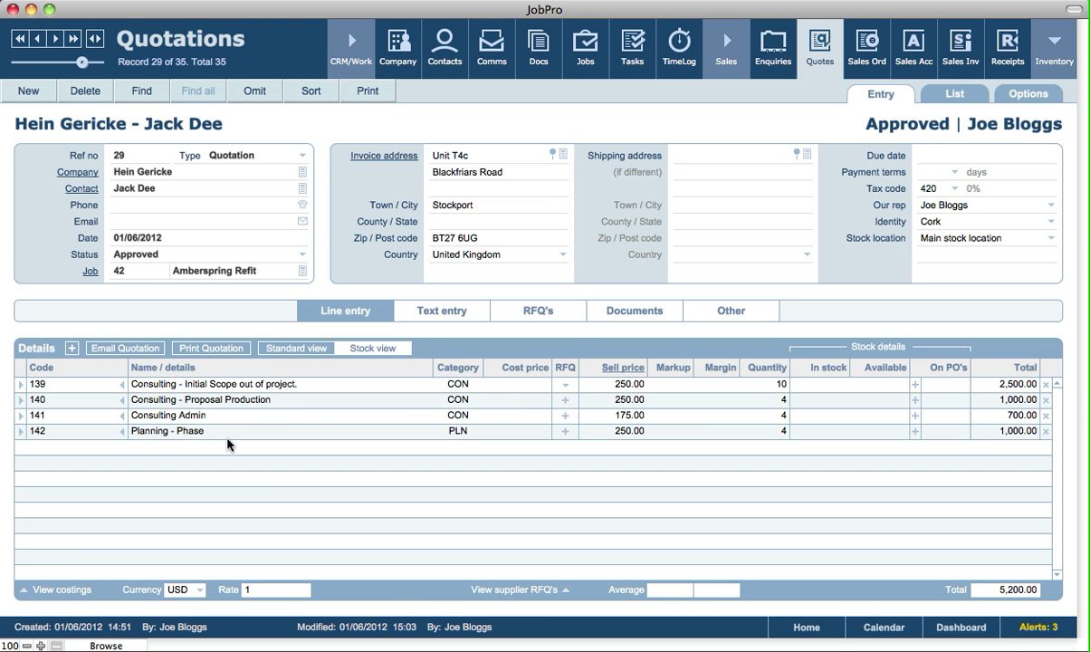
- Review the quotation's list of requests for quote against its line items in standard view
left_click(534, 315)
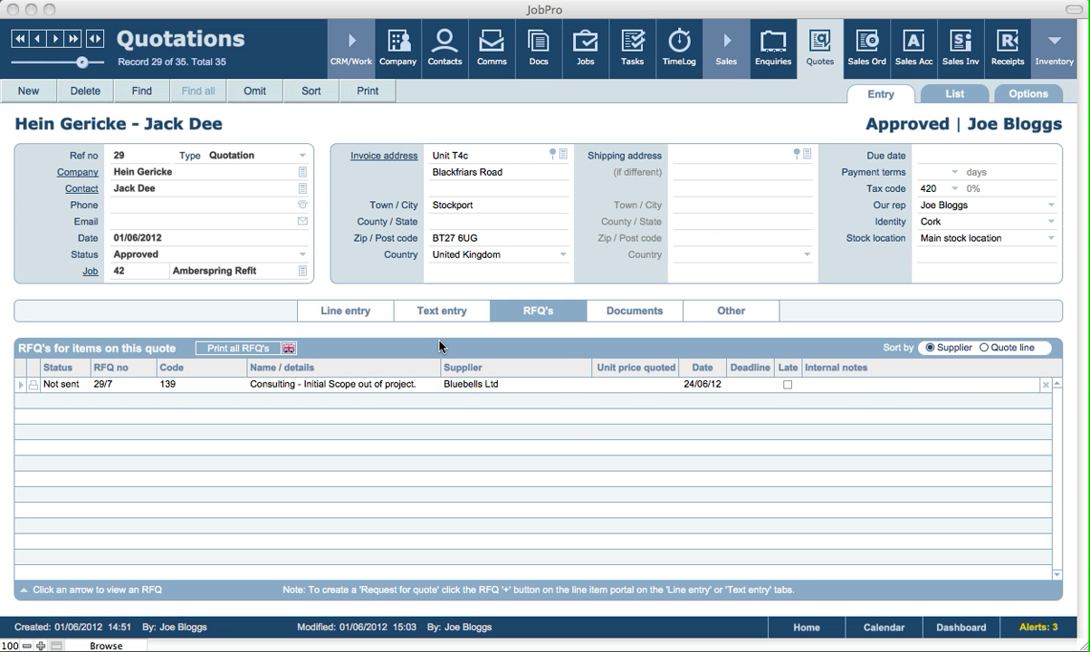
left_click(333, 310)
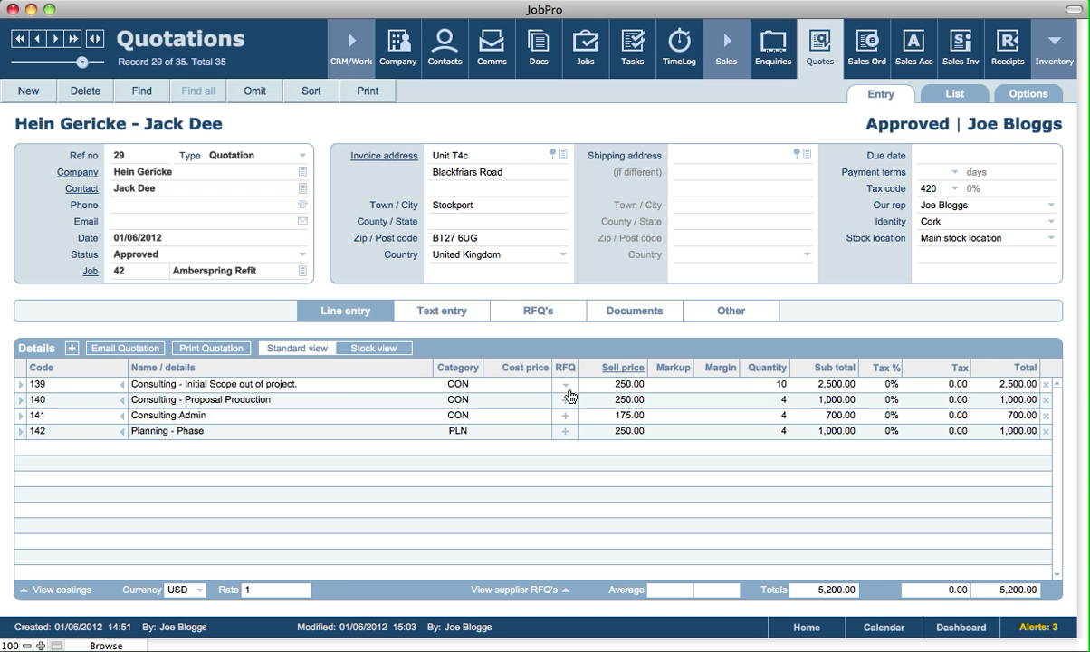
left_click(533, 314)
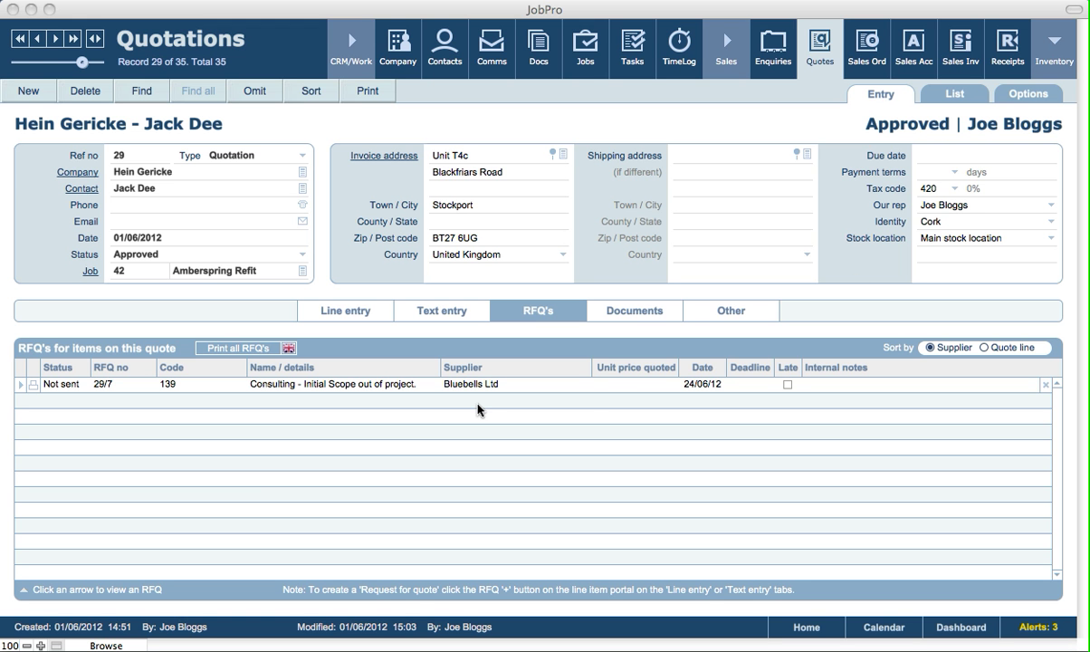
- Find the Bluebells Ltd company record by searching company names for "bluebe"
left_click(396, 51)
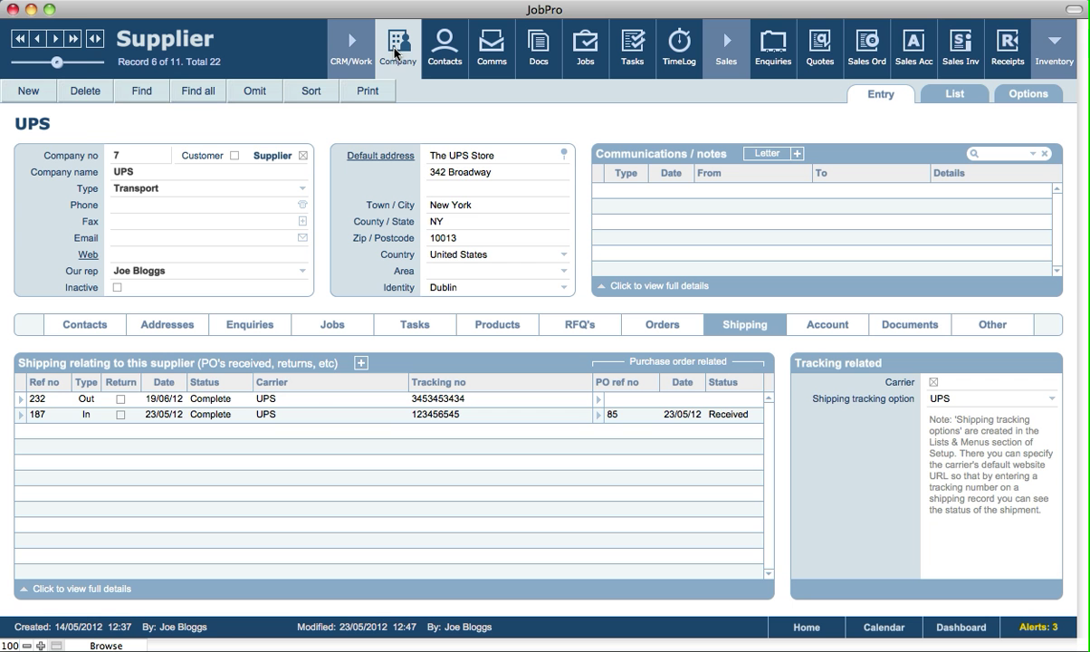
left_click(146, 91)
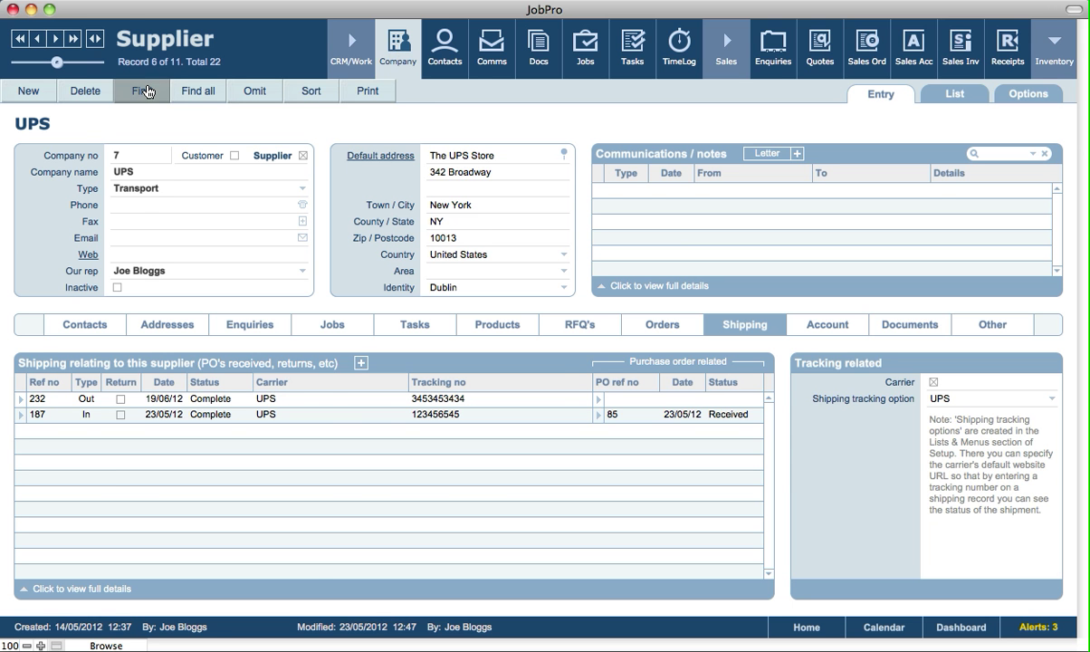
left_click(137, 189)
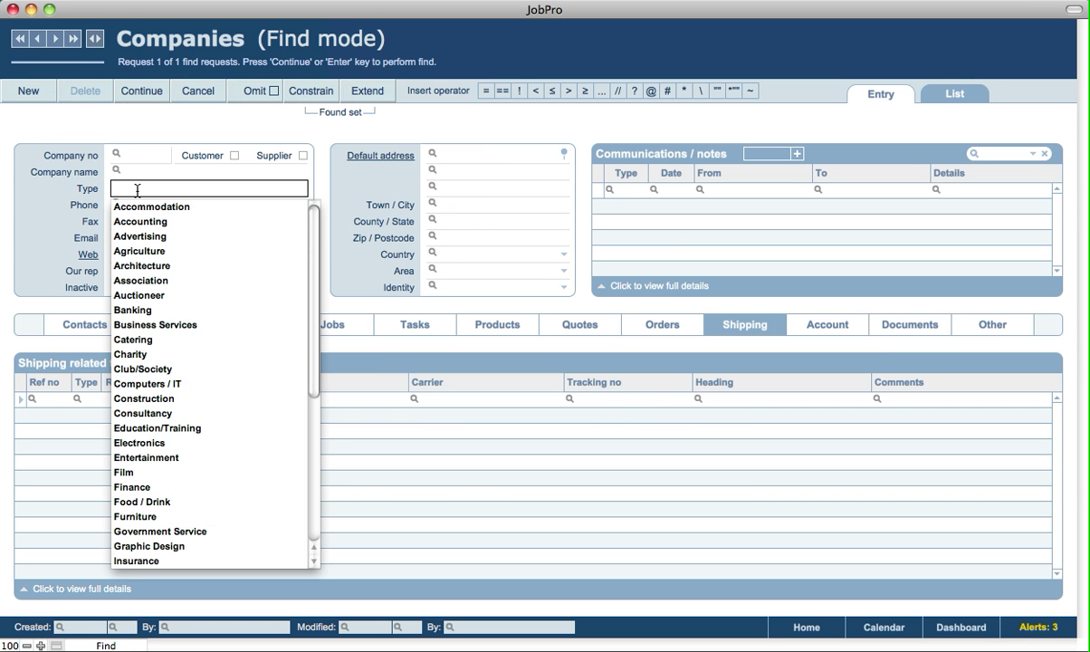
key("Escape")
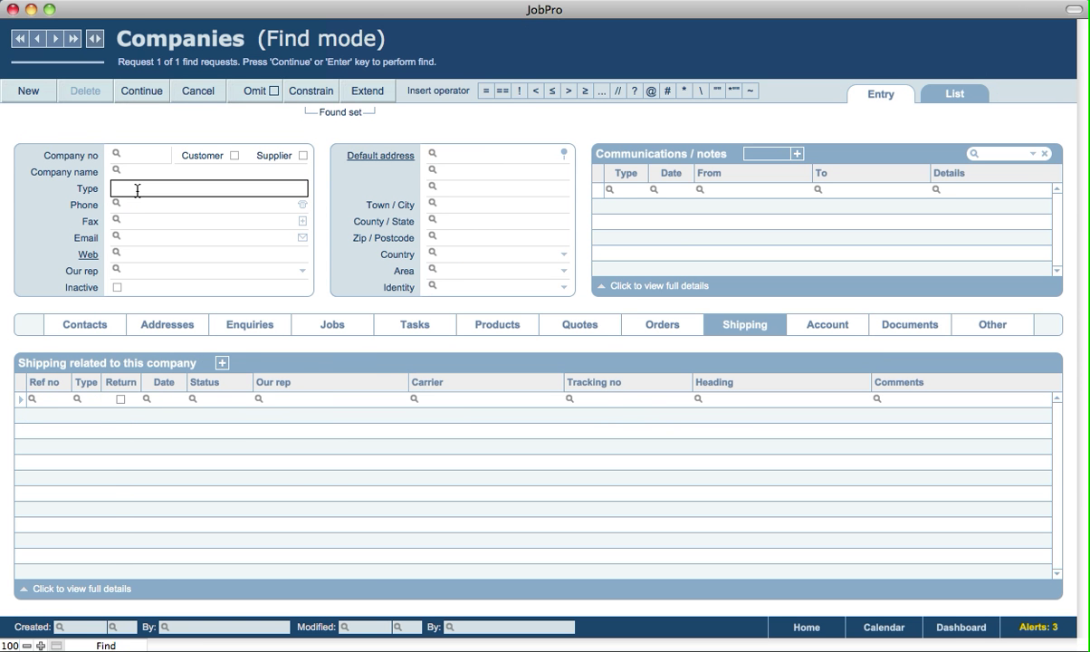
left_click(159, 172)
type("bl")
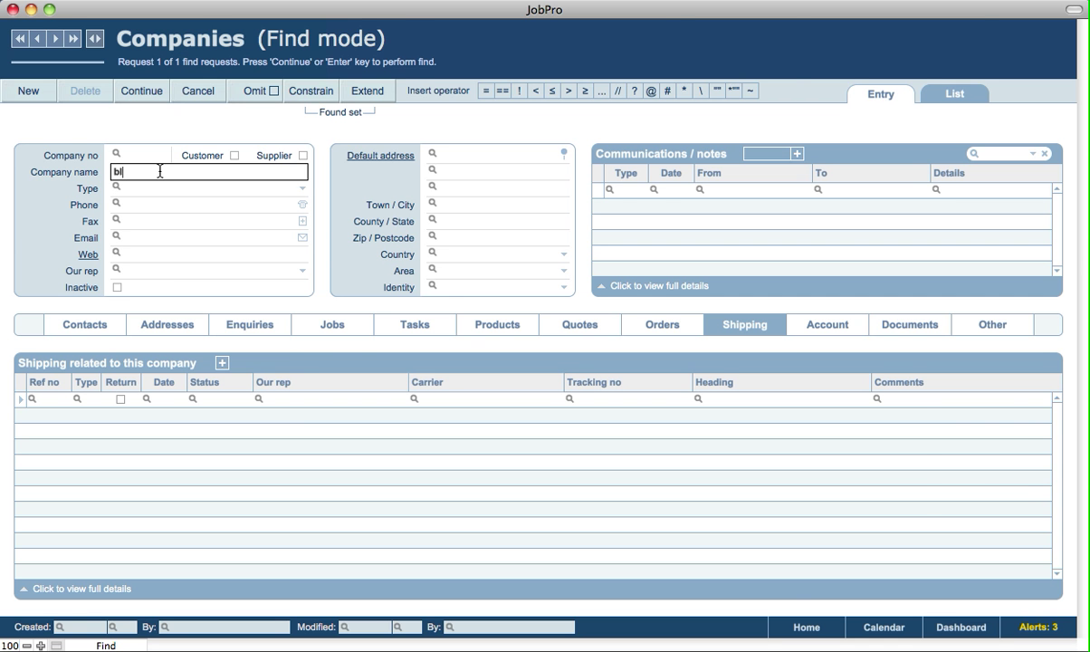
type("uebe")
key("Return")
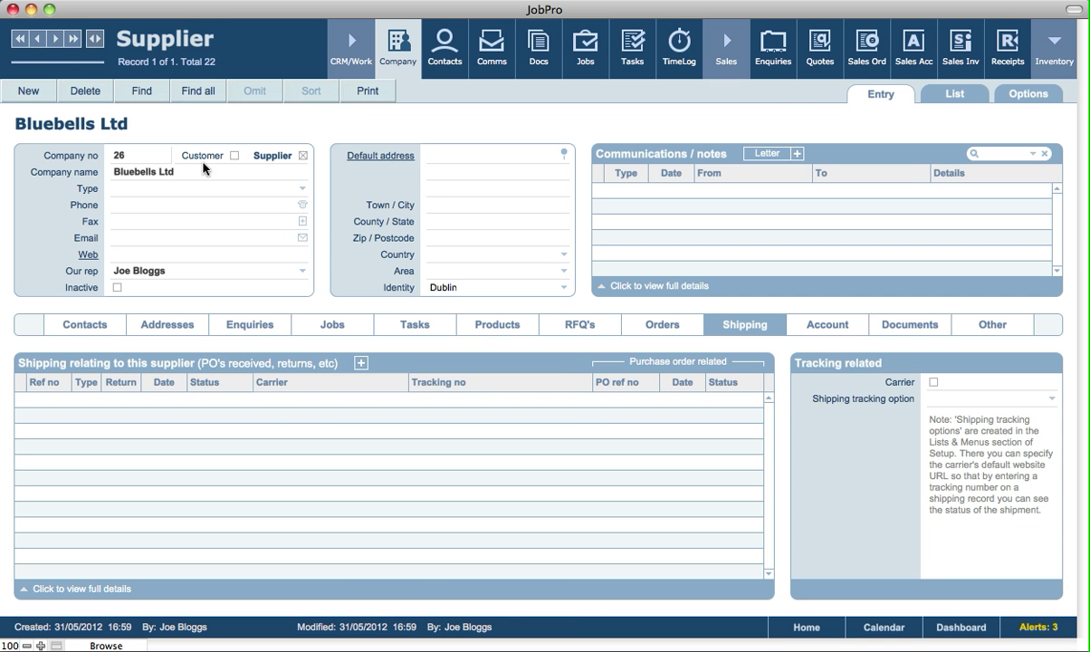
- View the supplier's requests for quote, check the full details of RFQ 29/7, and return to the supplier record
left_click(576, 334)
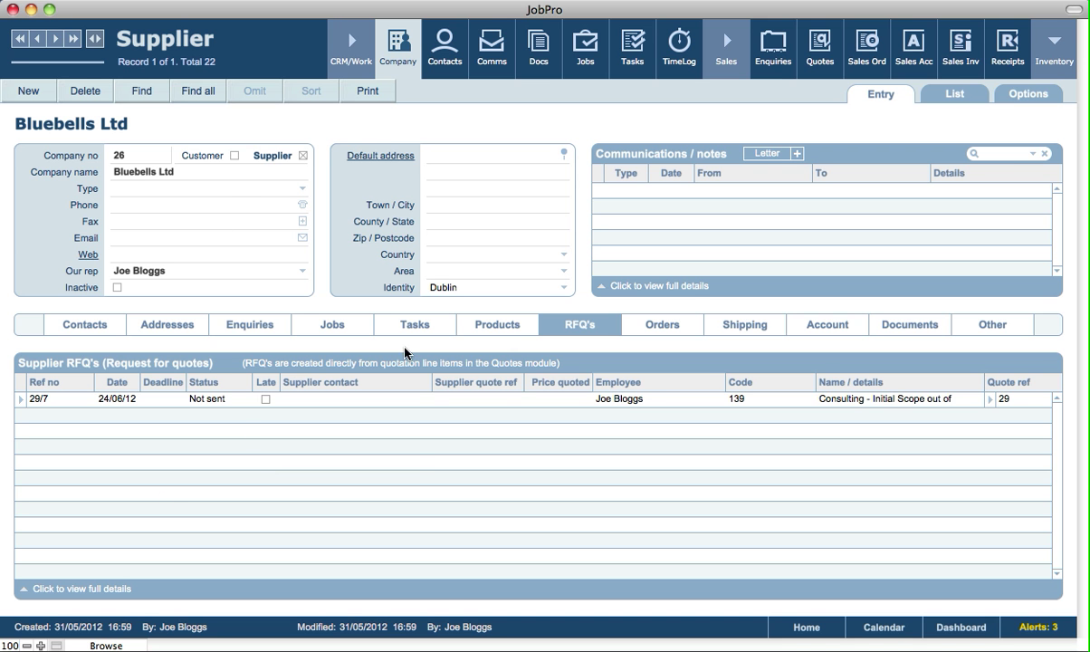
left_click(19, 399)
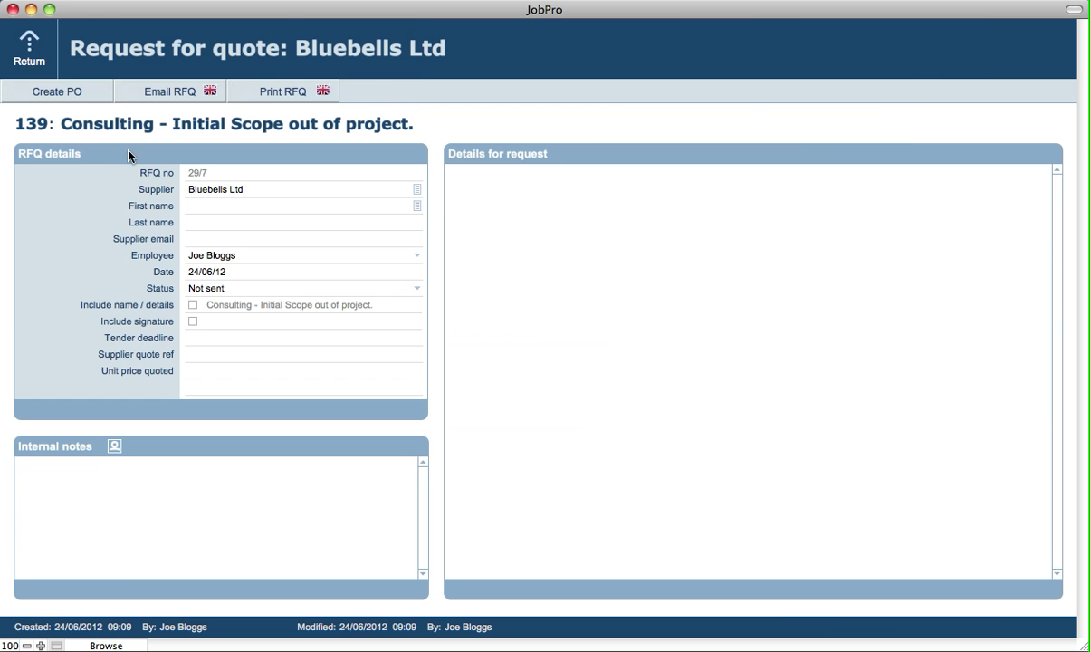
left_click(29, 47)
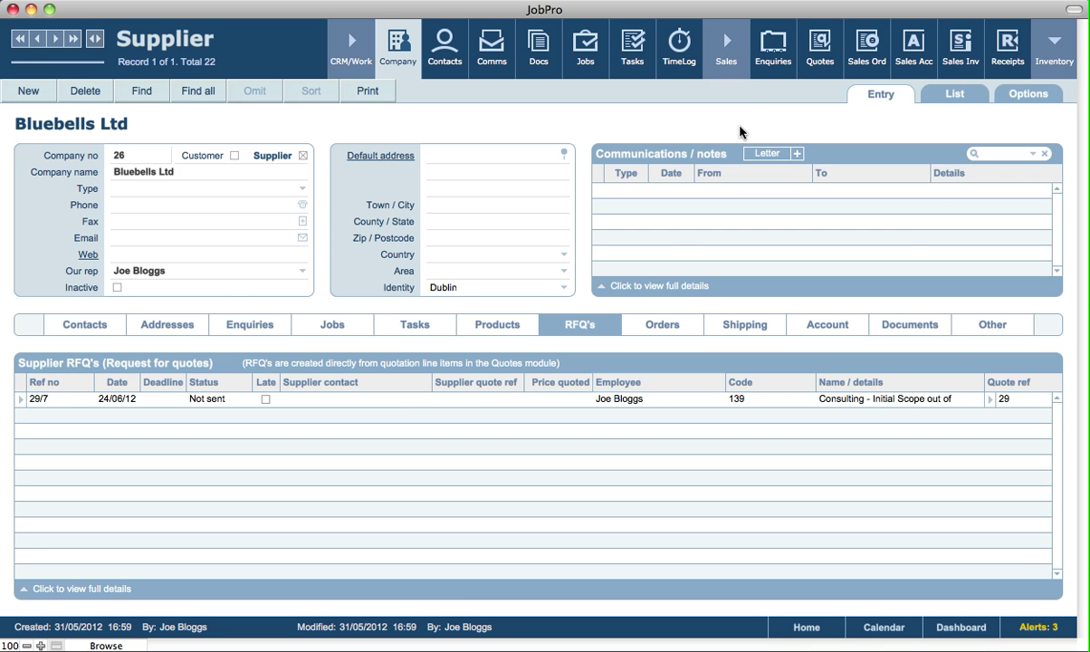
- Go back through the quotation to the sales order and view its invoices and shipping
left_click(822, 63)
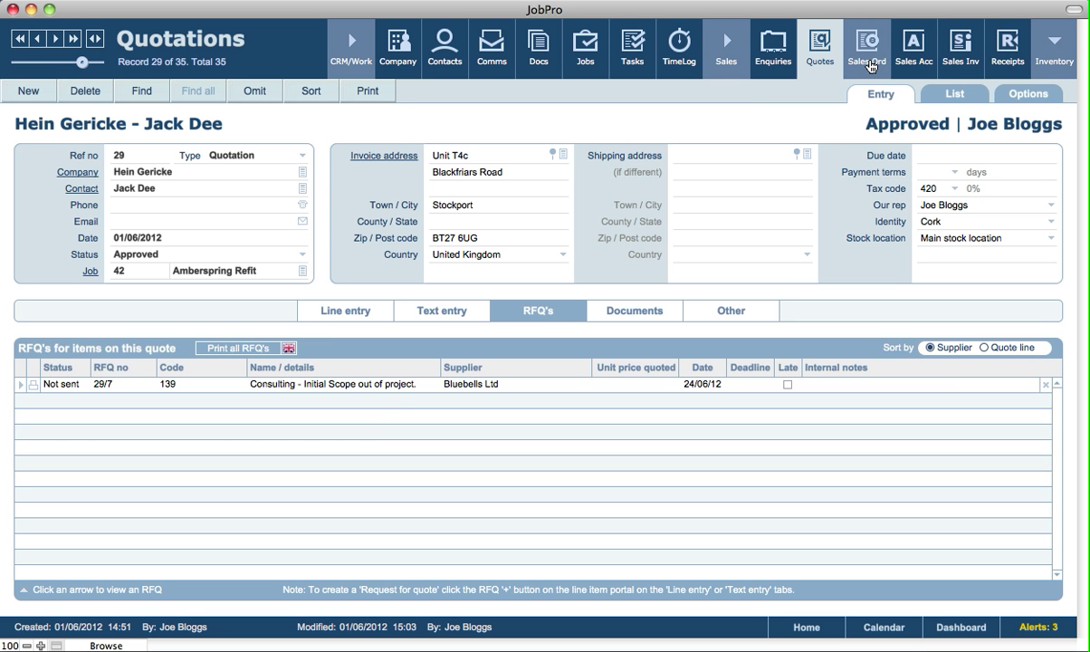
left_click(867, 64)
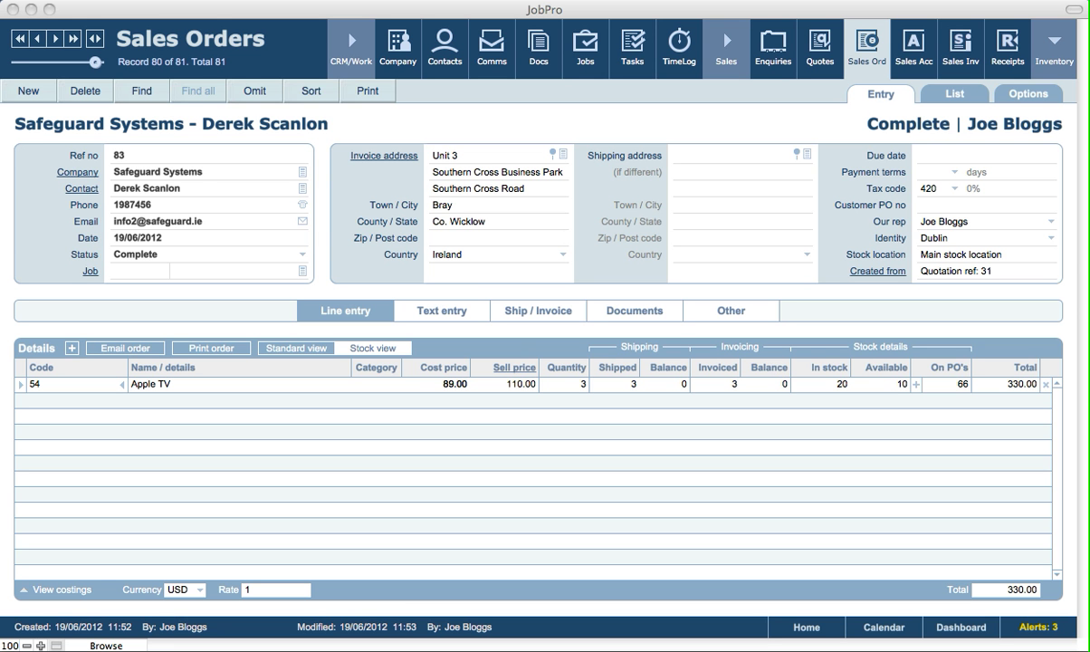
left_click(526, 316)
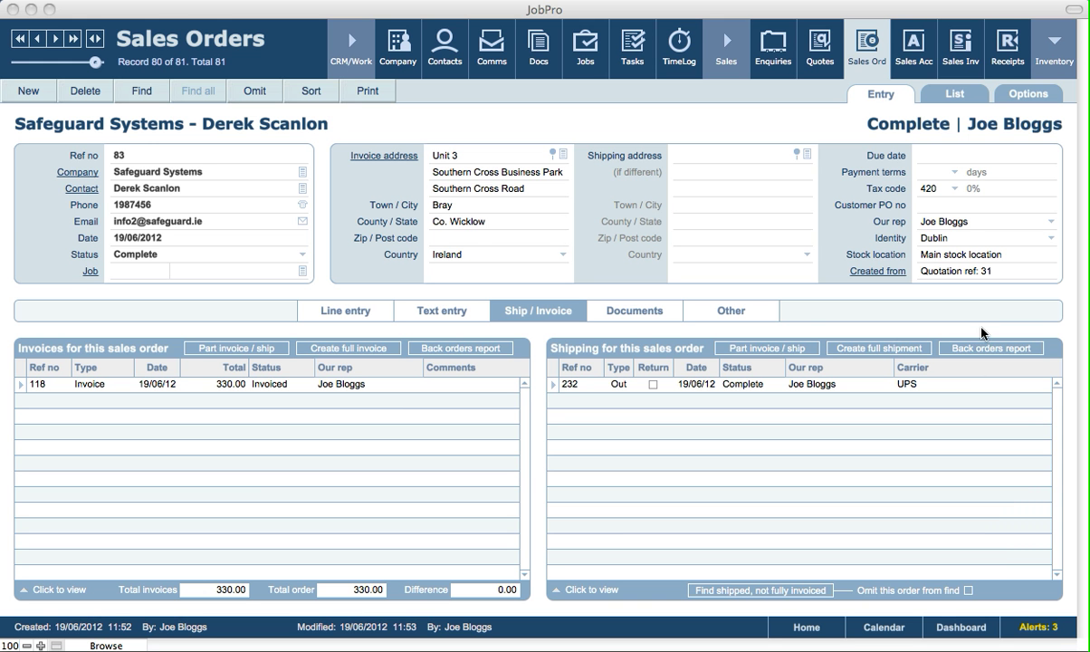
- Create a new quotation for the customer Hein Gericke and add an empty line item to it
left_click(770, 53)
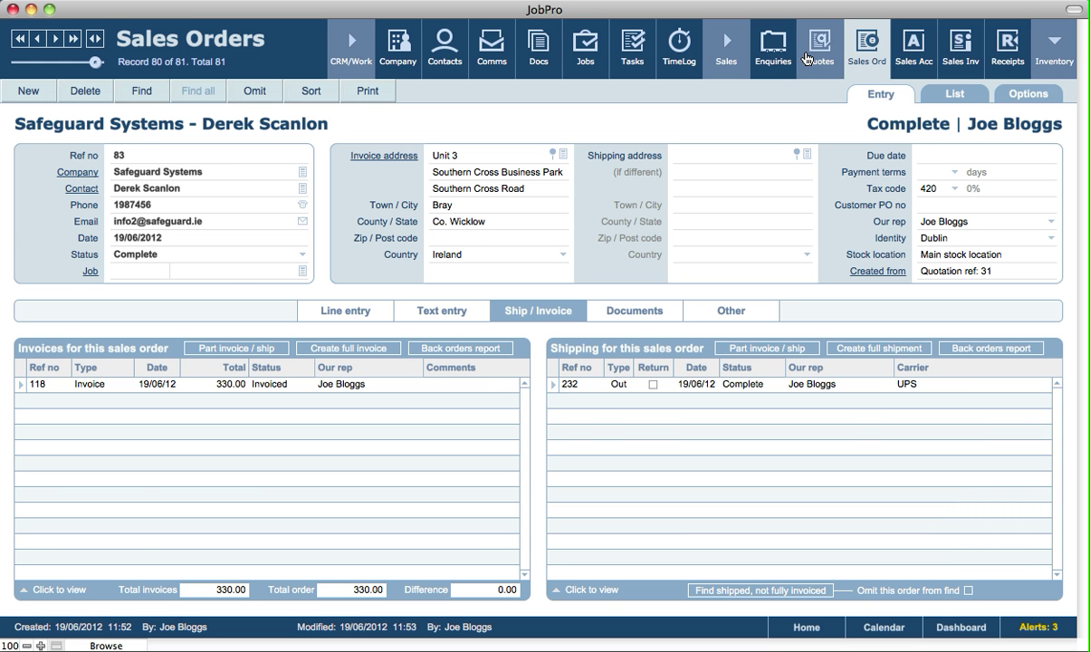
left_click(815, 50)
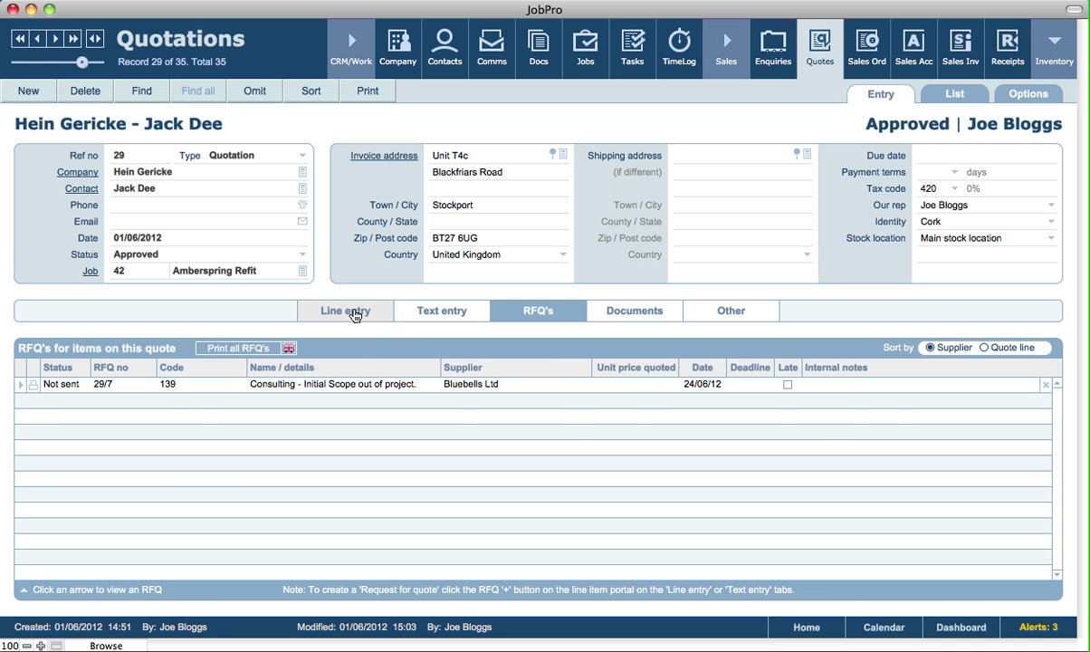
left_click(354, 313)
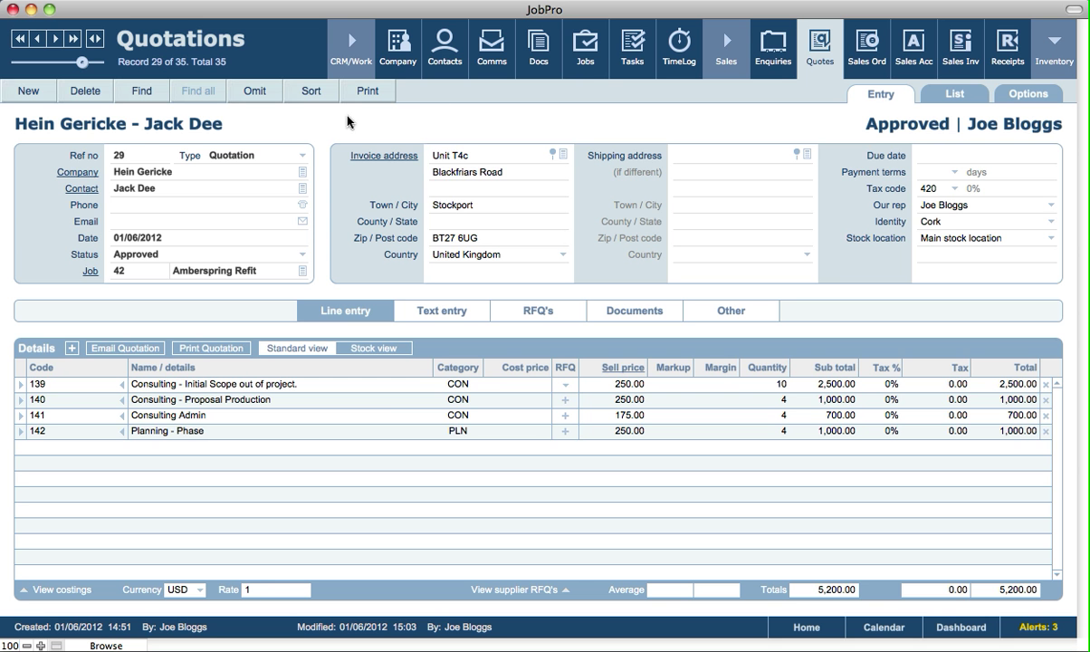
left_click(43, 95)
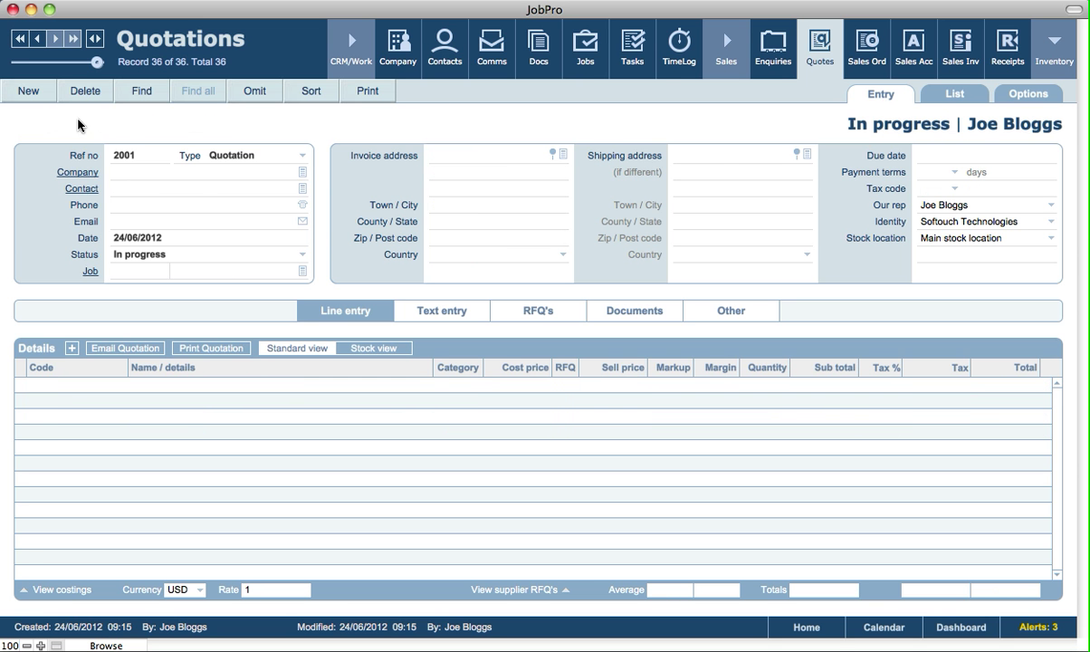
left_click(302, 173)
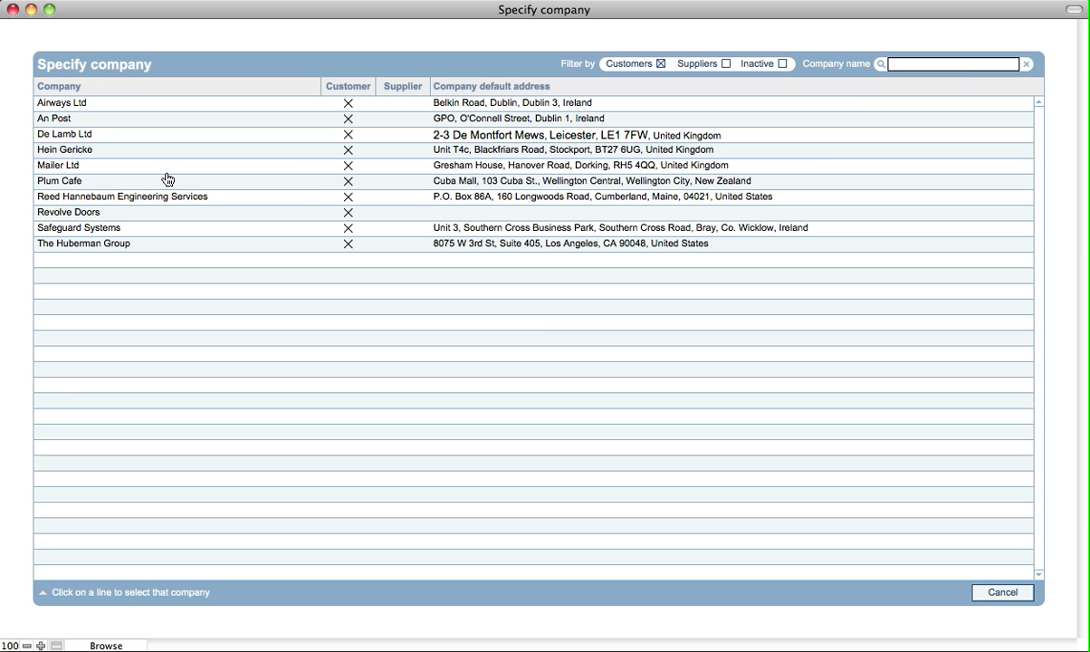
left_click(47, 152)
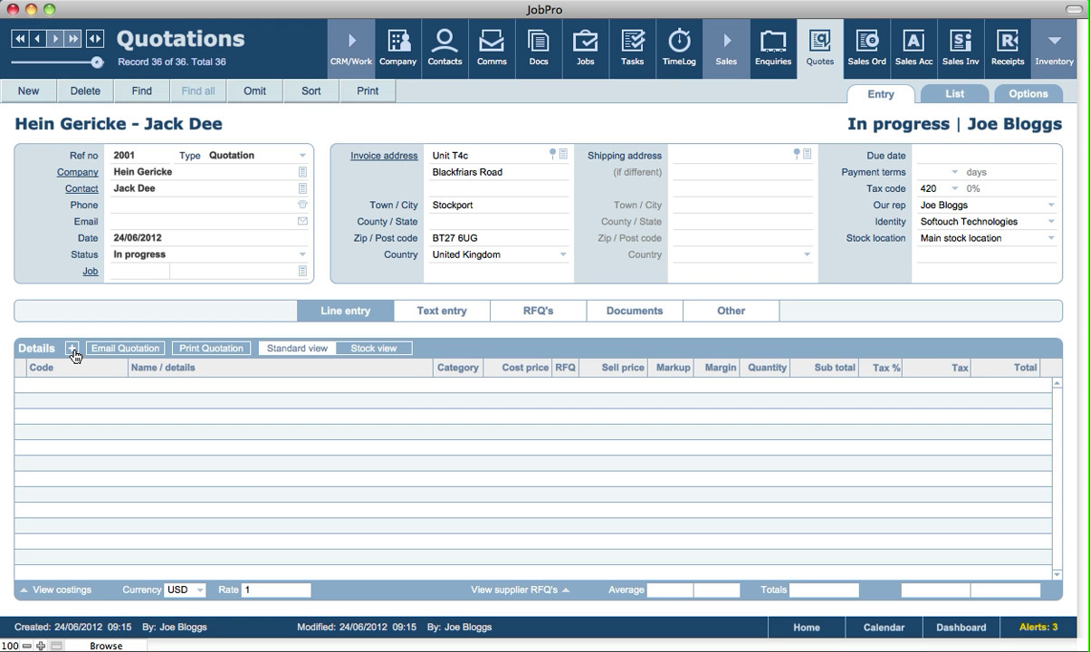
left_click(73, 349)
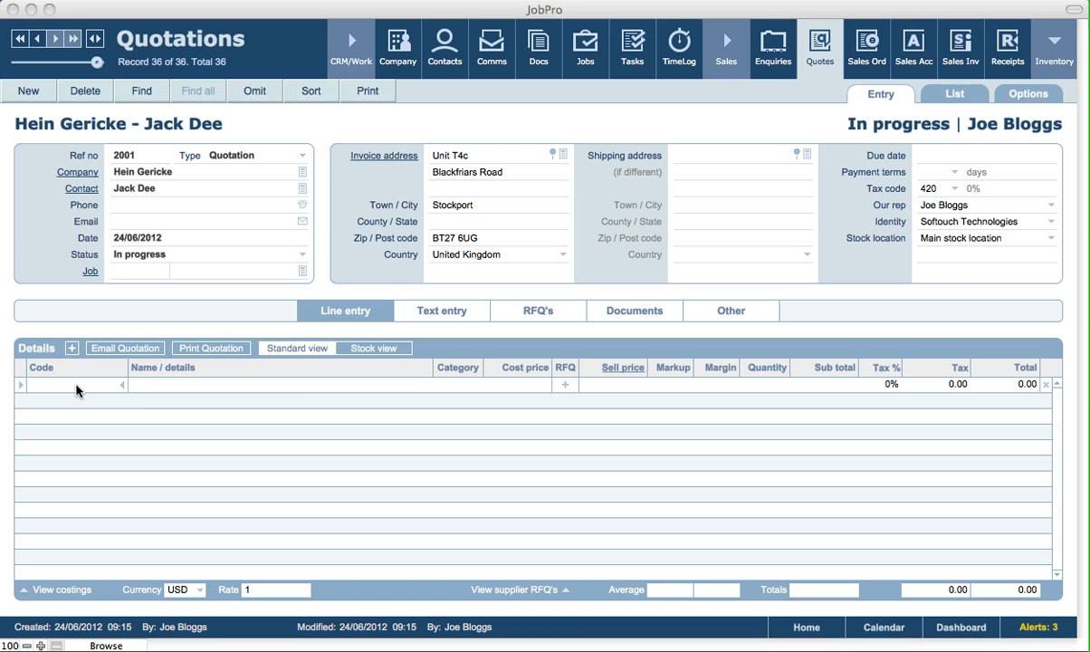
- Fill the empty quotation line with product code 64, Patio Table, and set its quantity to 5
left_click(77, 389)
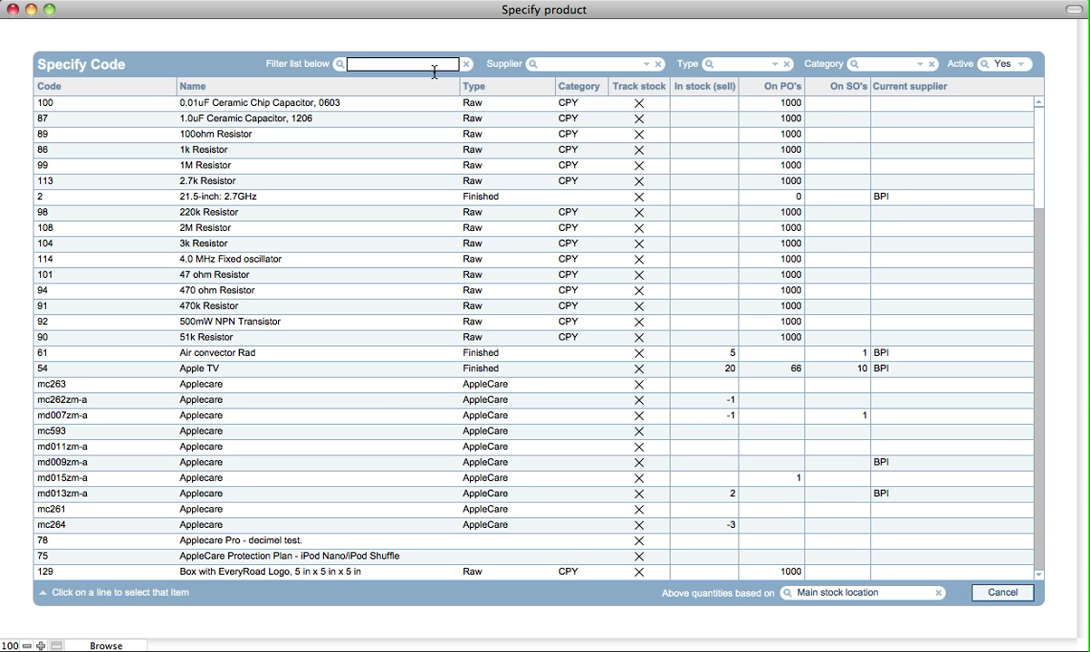
type("64")
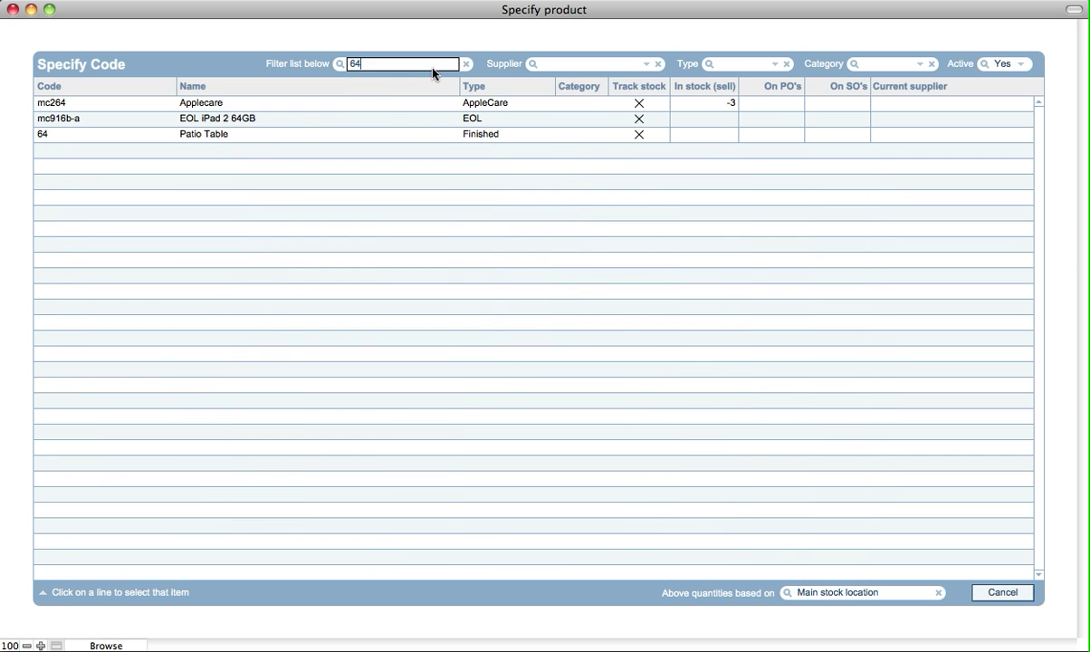
key("Tab")
left_click(228, 55)
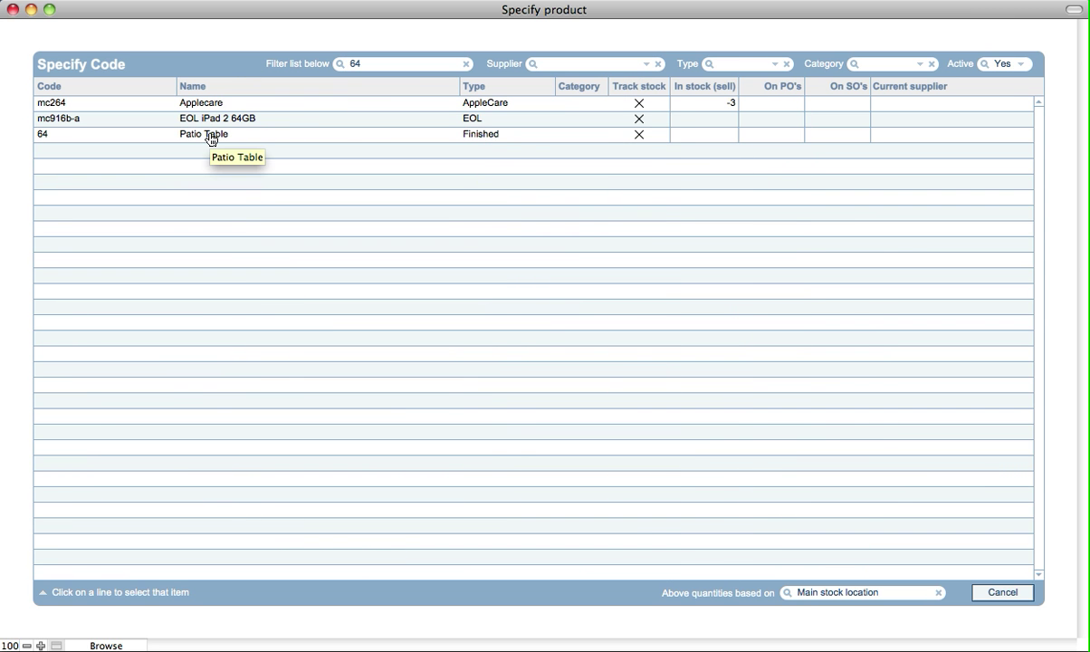
left_click(211, 136)
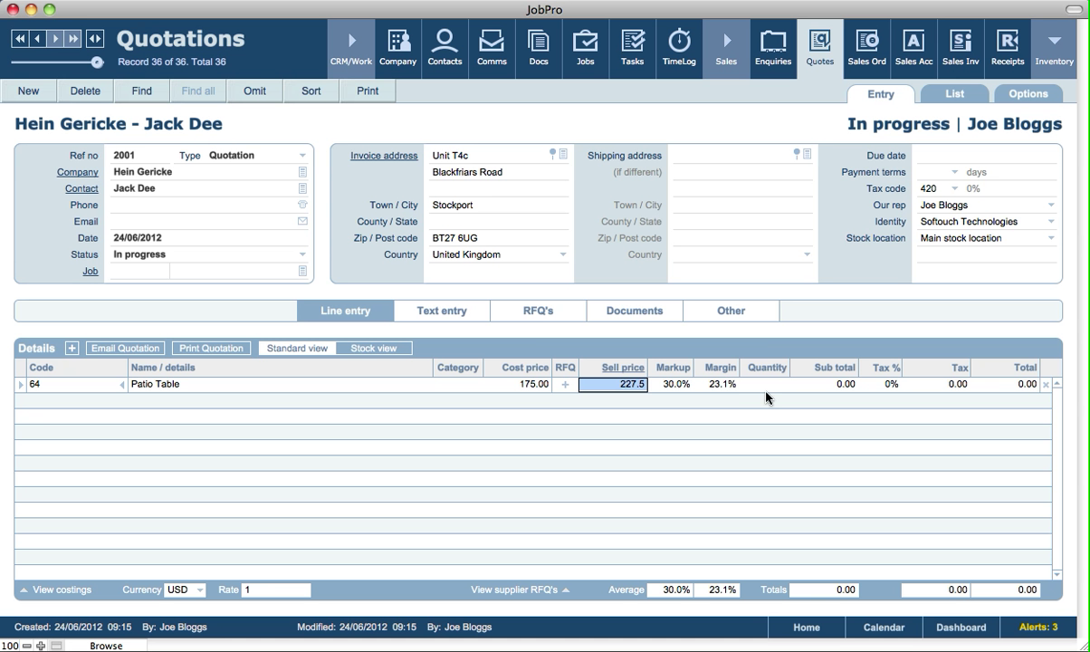
left_click(768, 385)
type("5")
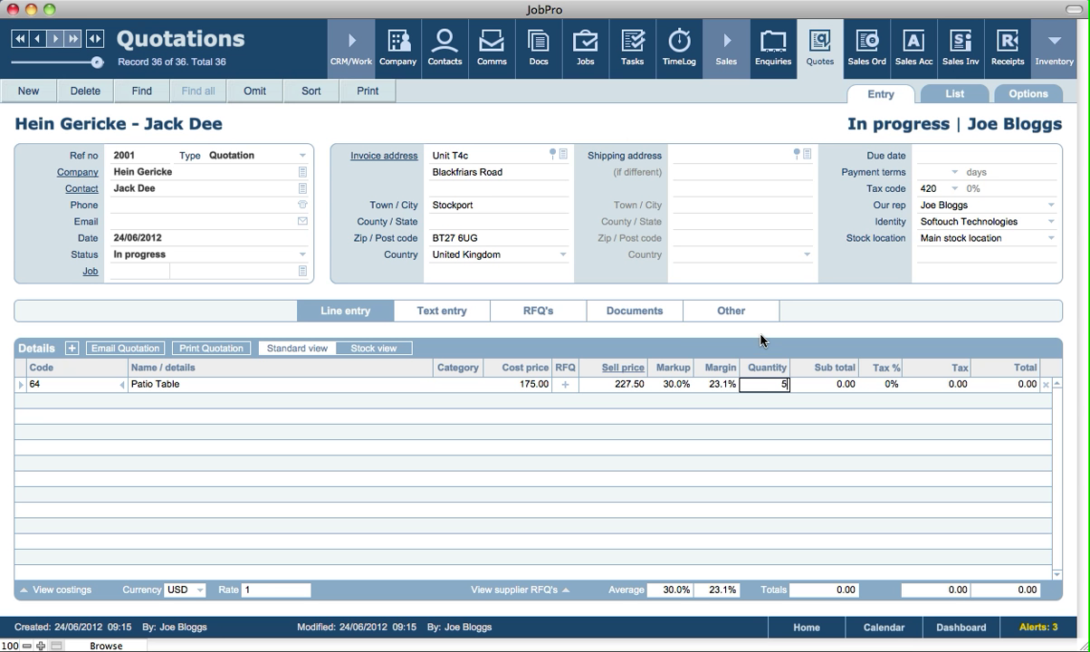
key("Tab")
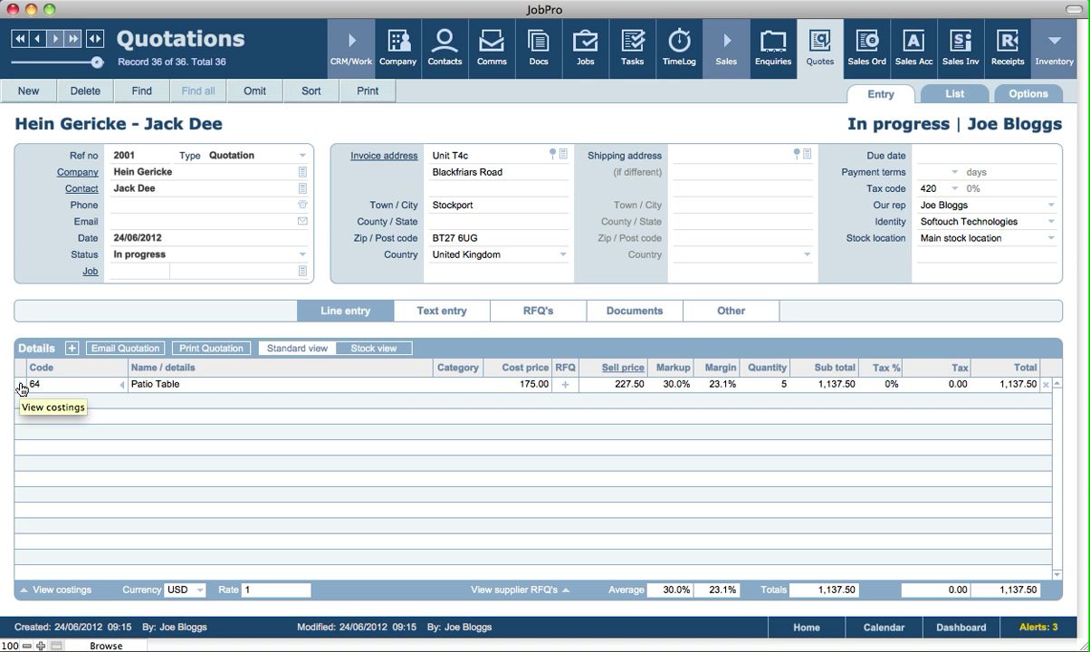
- Review the component costings of the Patio Table line and return to the quotation
left_click(23, 390)
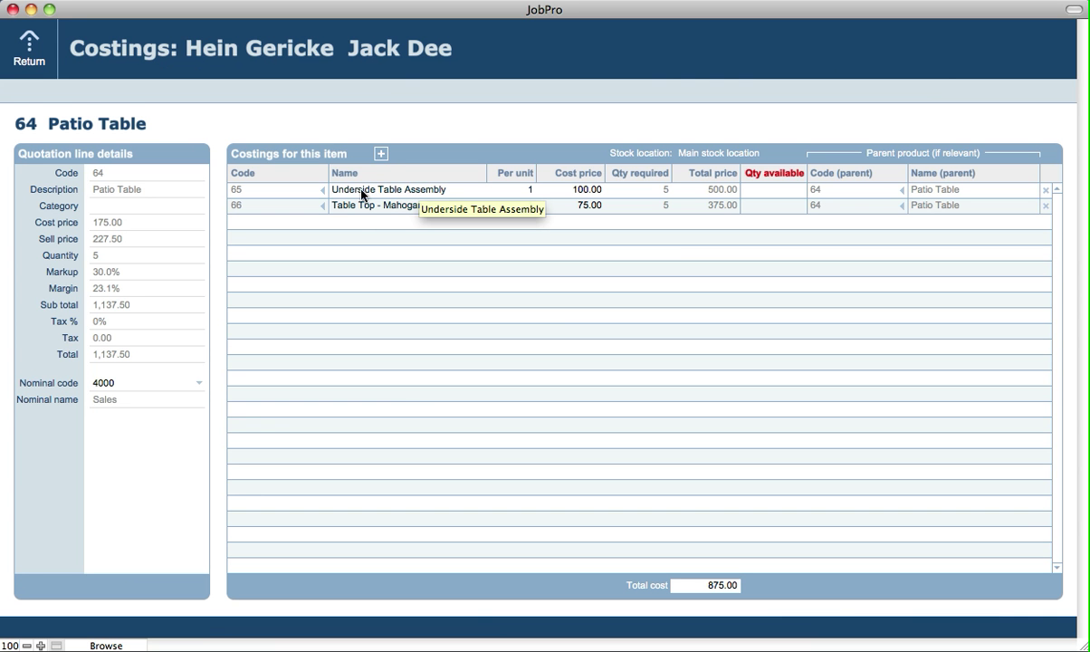
left_click(381, 155)
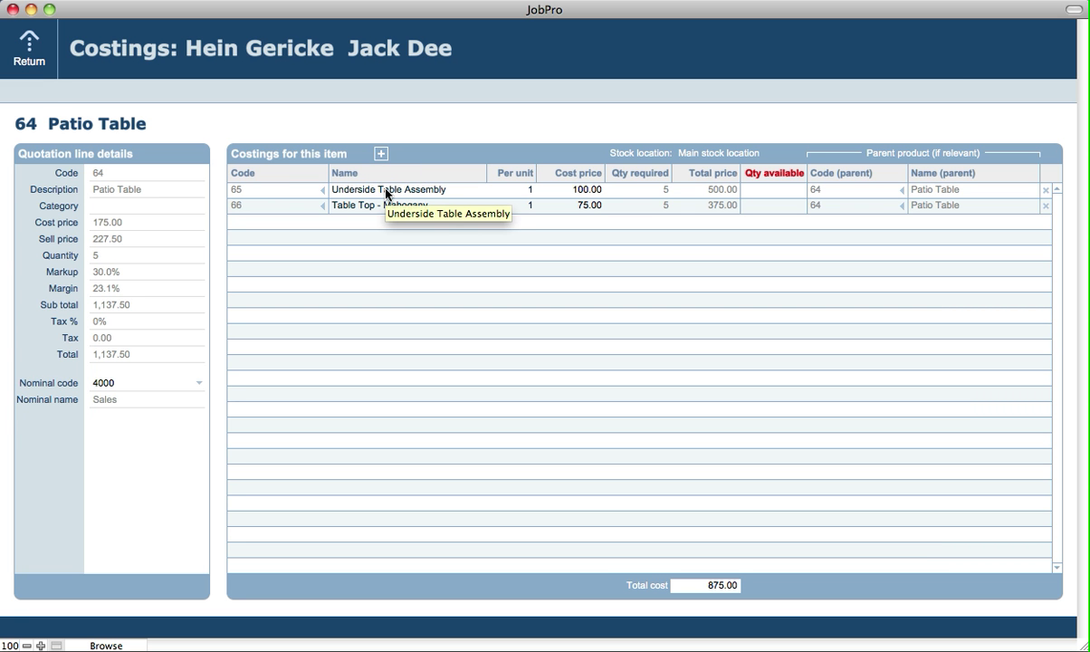
left_click(27, 41)
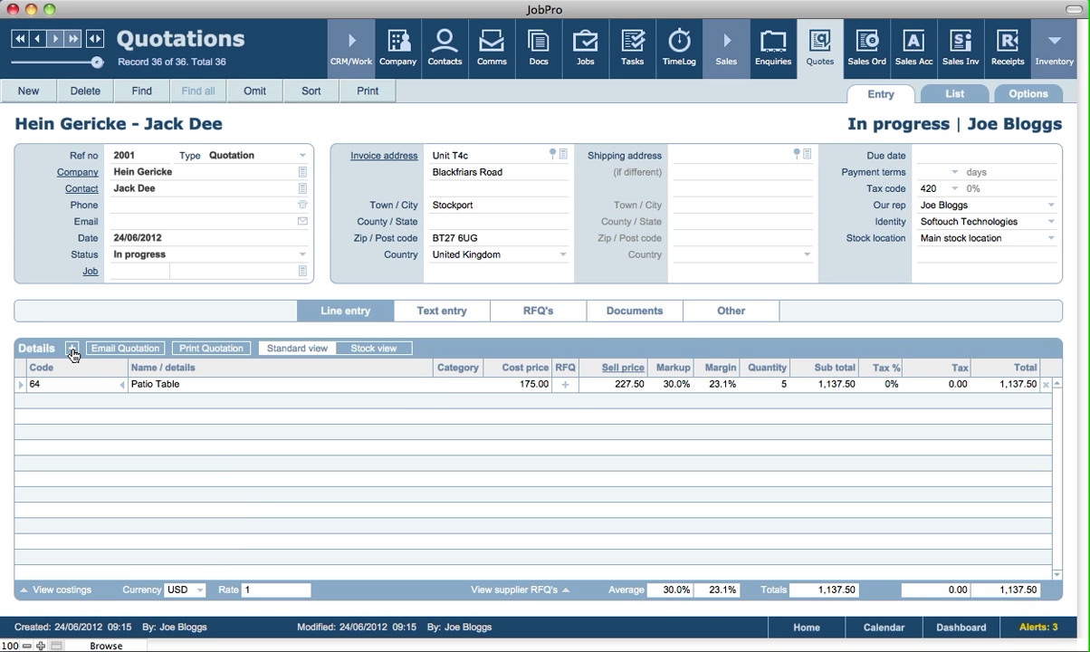
- Add a second quotation line without a product code, described as "Any description..."
left_click(72, 349)
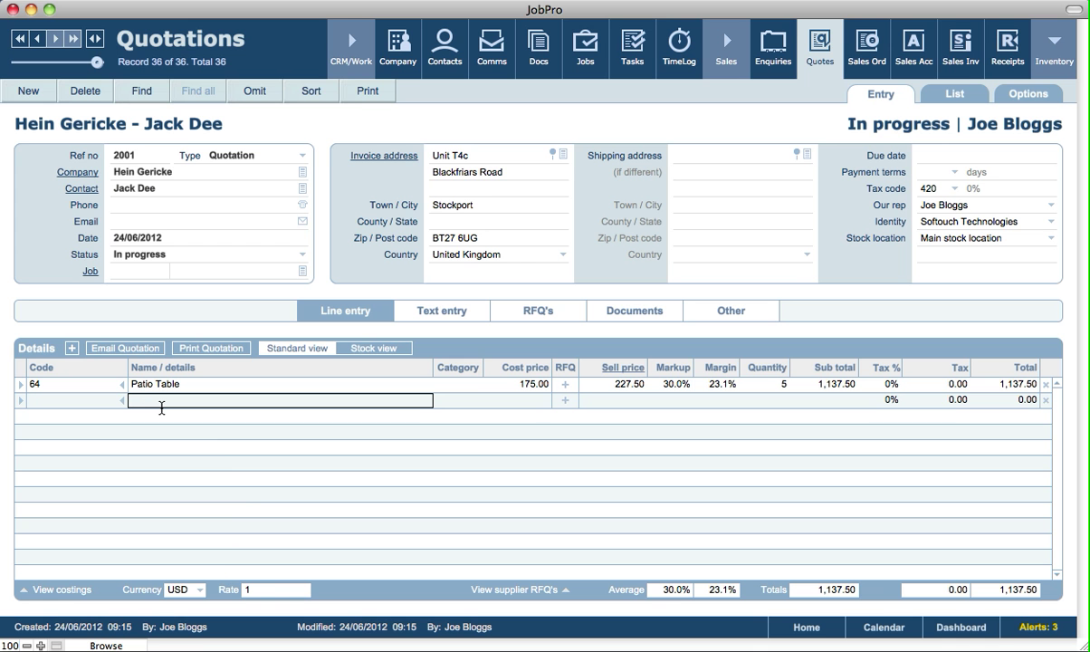
type("Any description...")
left_click(163, 319)
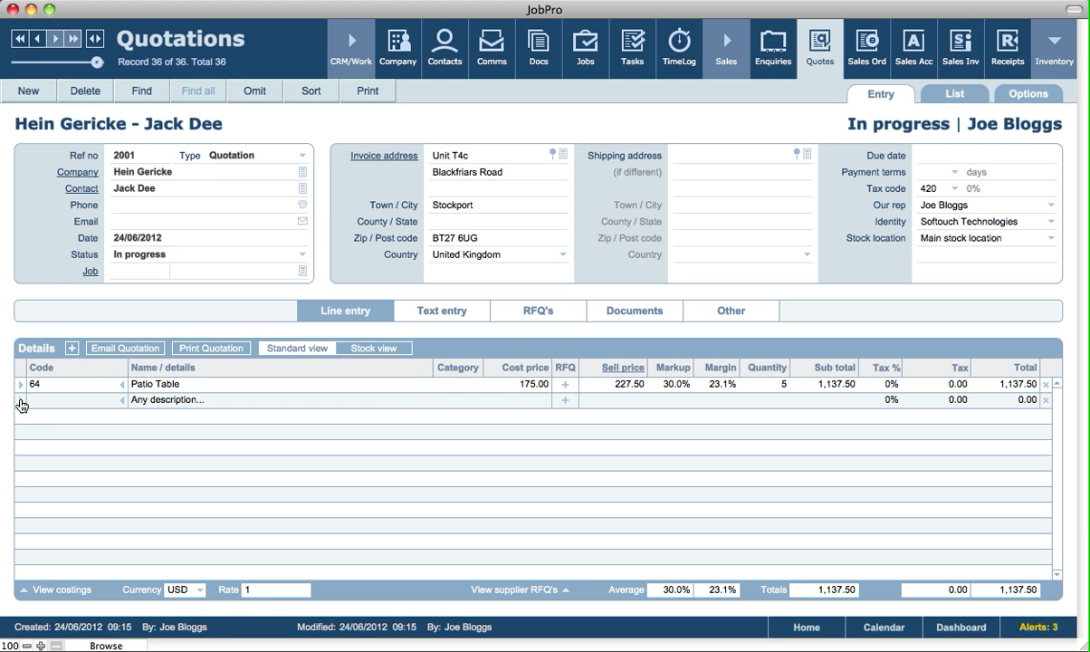
- In the costings of the "Any description..." line, add a blank cost line named "sadfsdfsdf" with 1 per unit and cost price 166
left_click(20, 401)
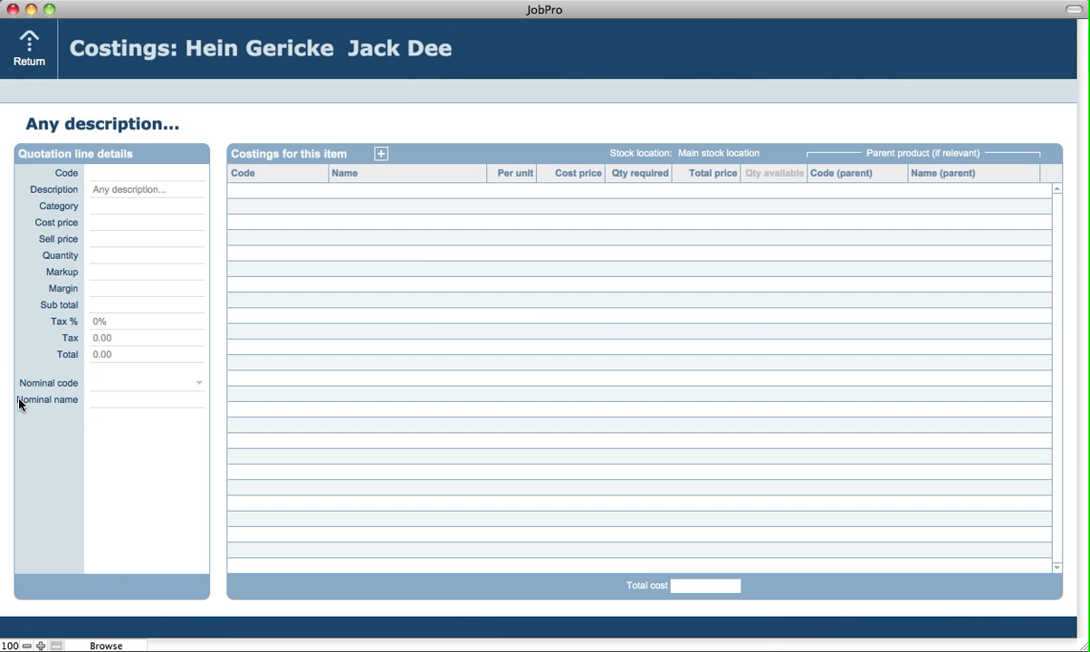
left_click(380, 156)
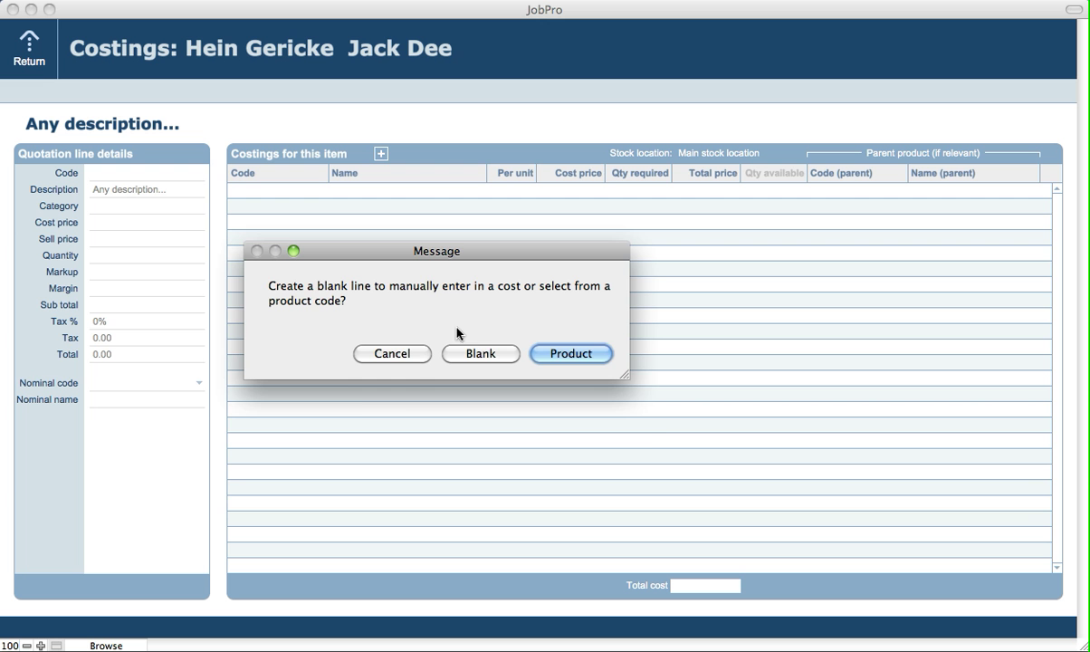
left_click_drag(464, 251, 471, 309)
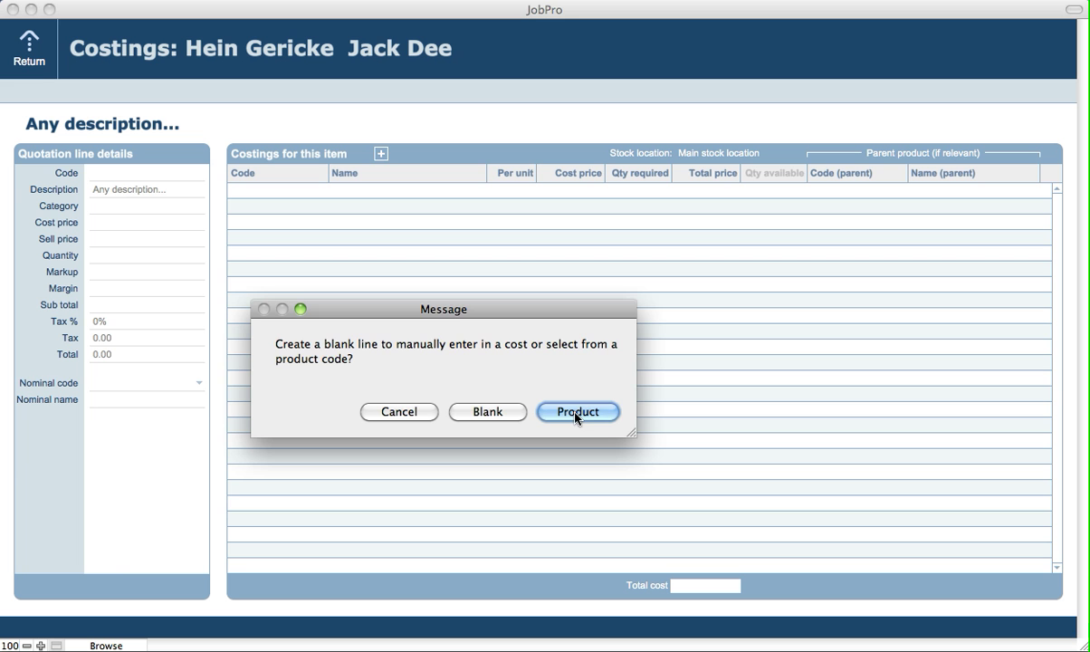
left_click(487, 412)
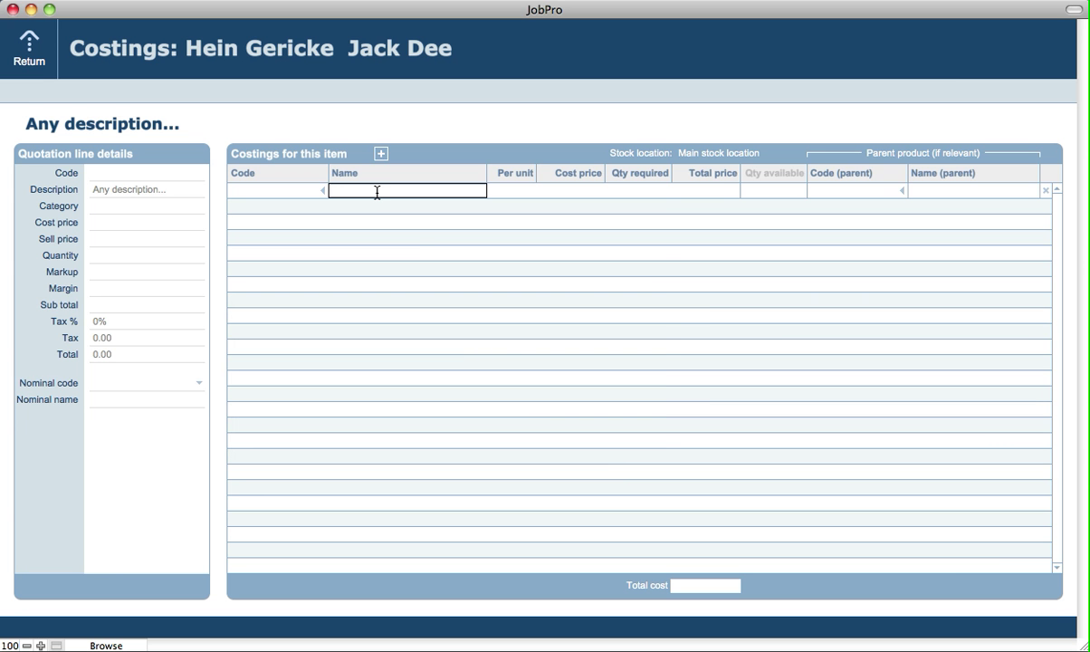
type("sadfsdfsdf")
left_click(519, 192)
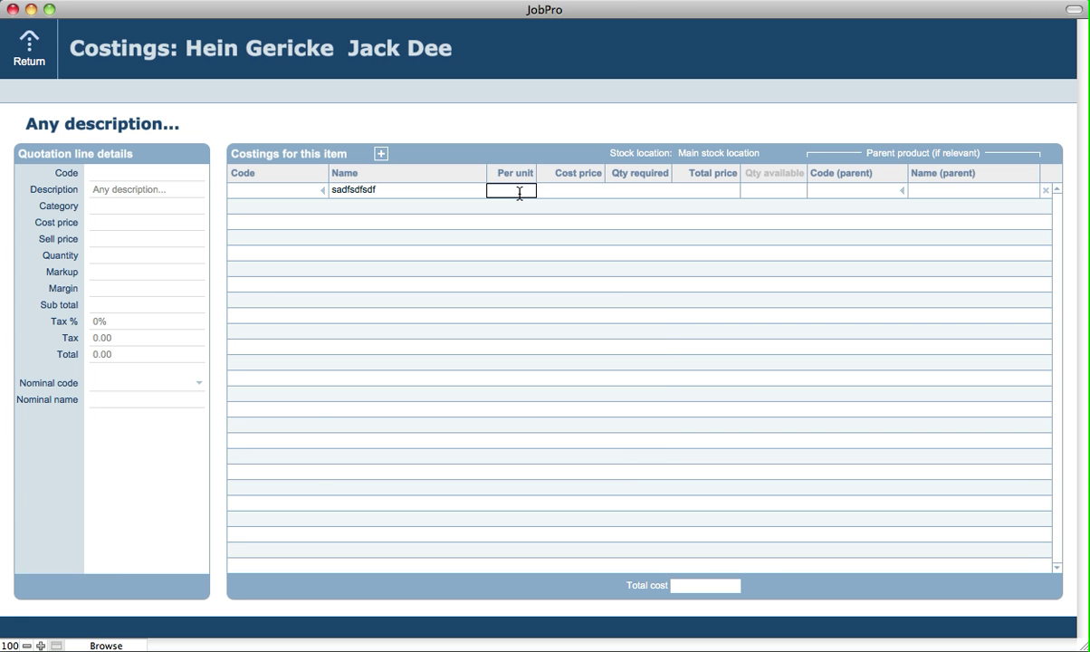
type("1")
left_click(575, 190)
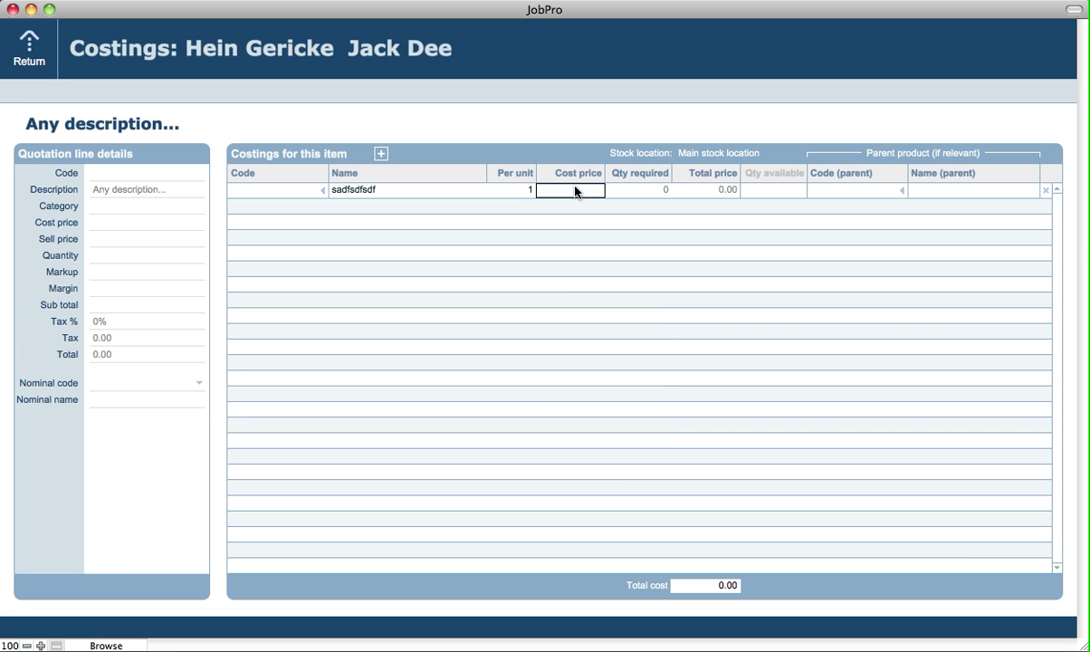
type("166")
left_click(637, 155)
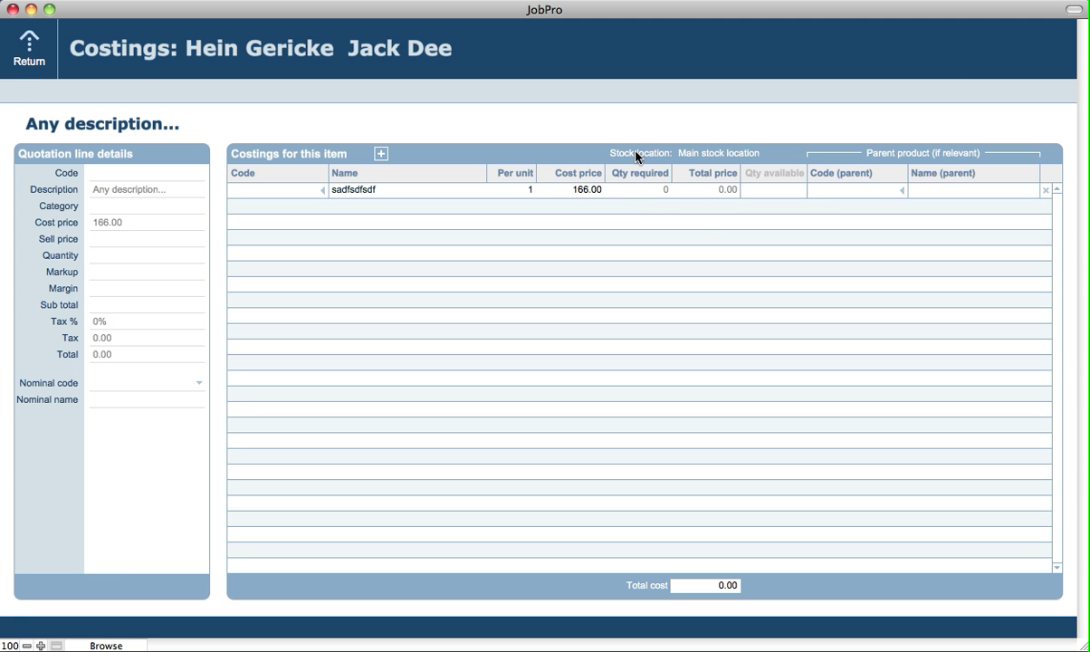
- Add product 64, Patio Table, to the line's costings as its individual component costings
left_click(381, 155)
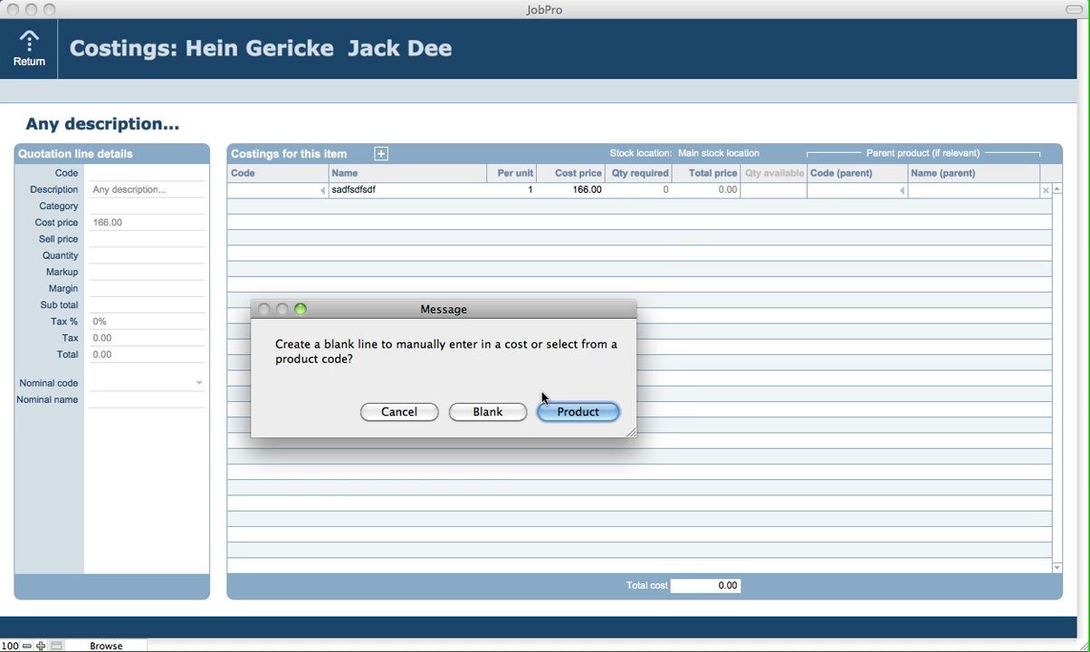
left_click(571, 412)
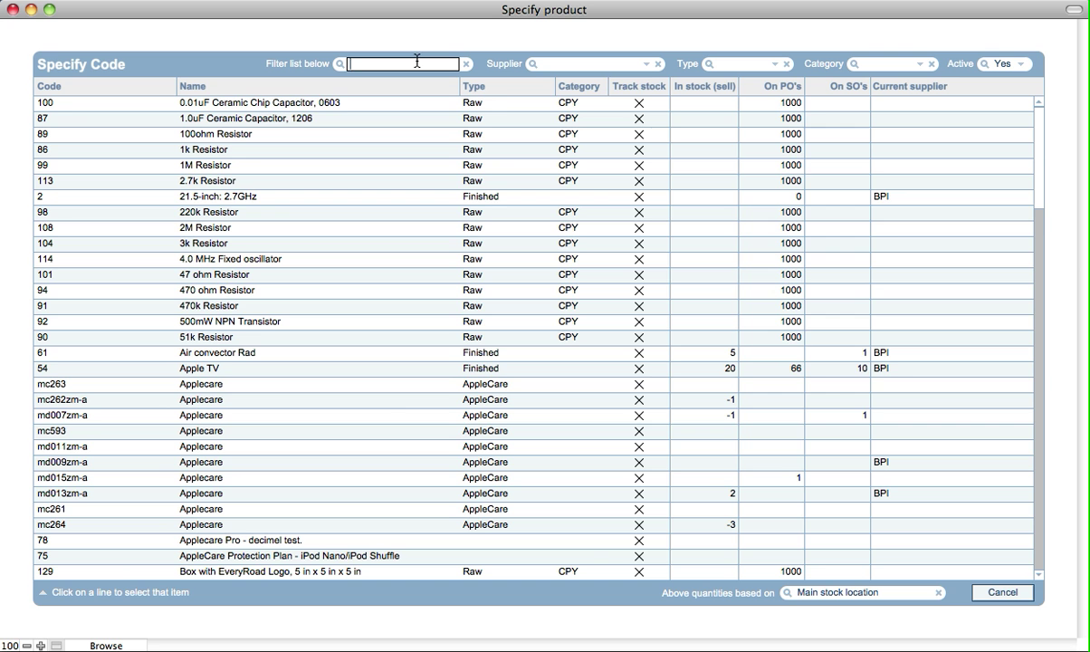
type("64")
key("Tab")
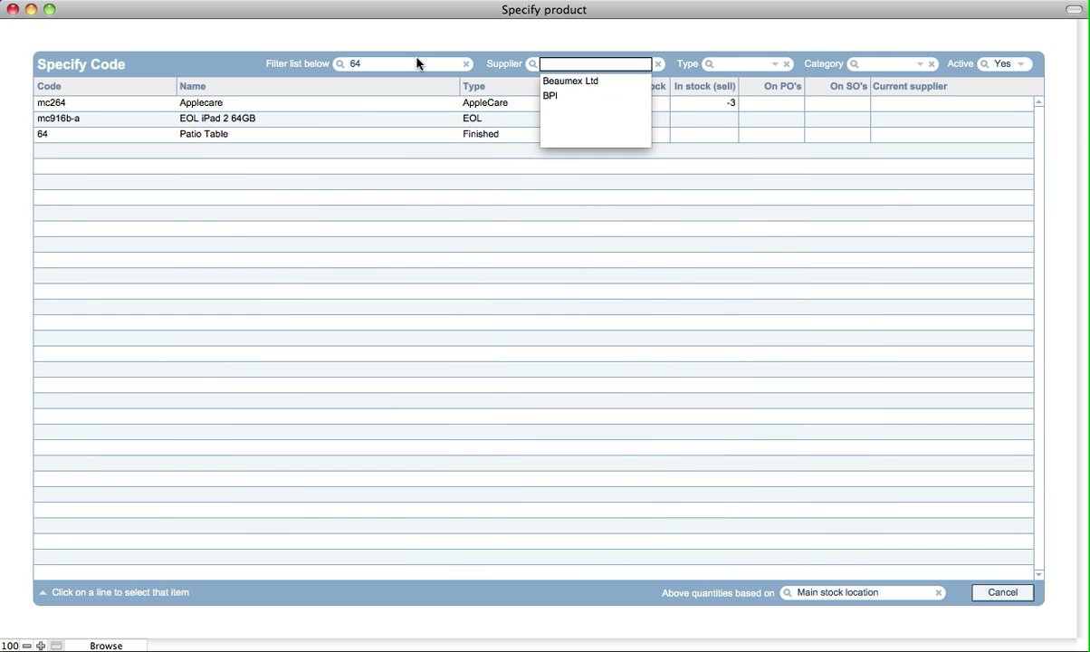
left_click(287, 216)
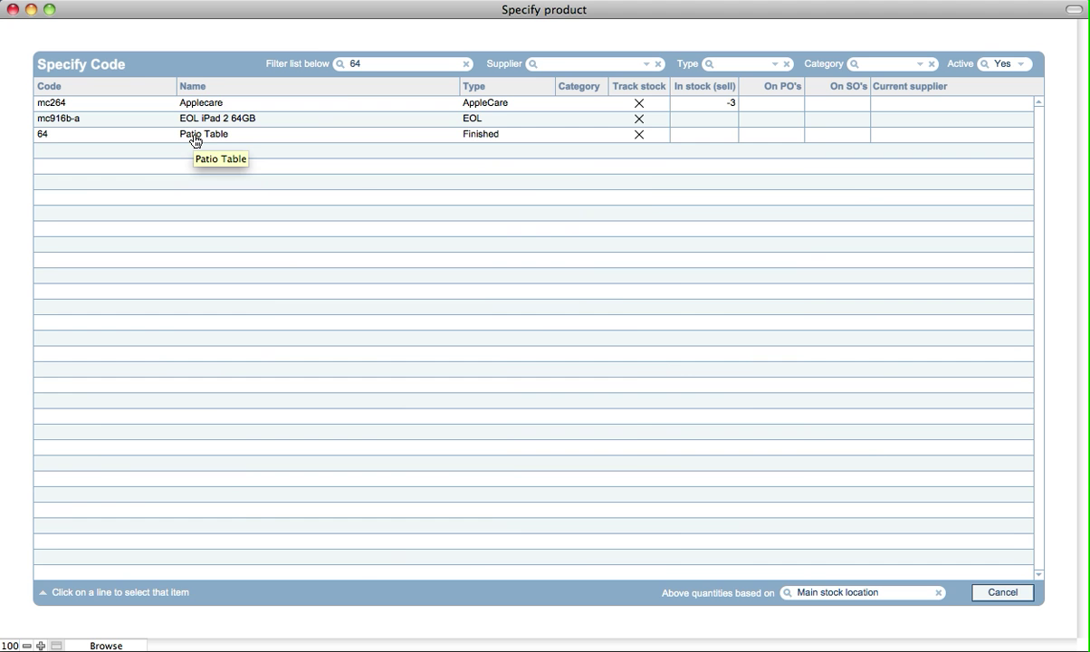
left_click(194, 140)
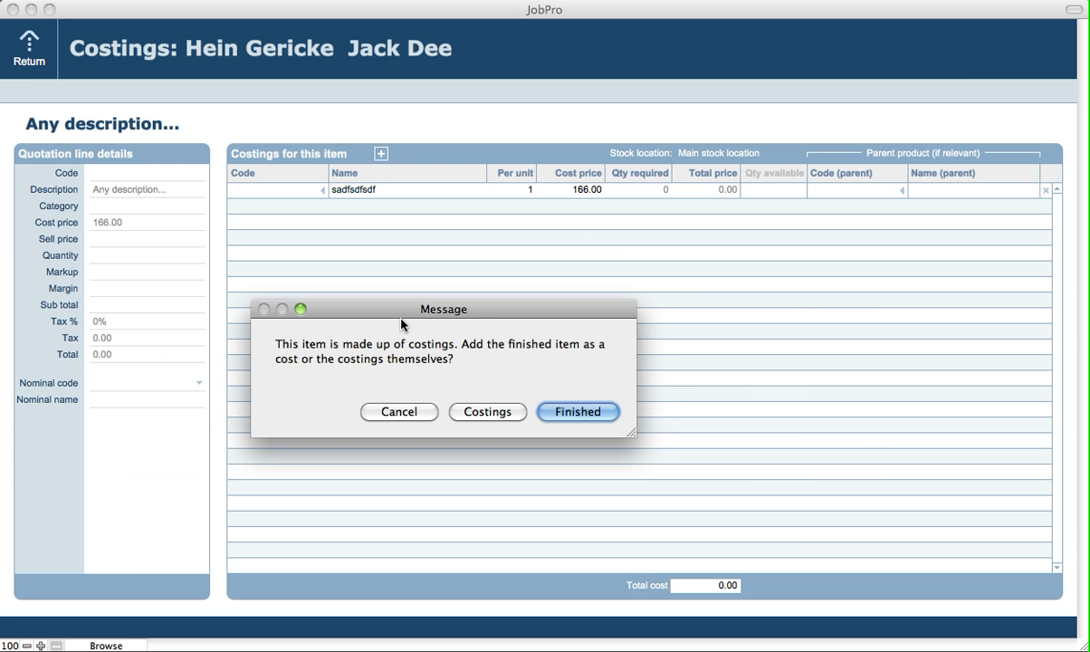
left_click_drag(405, 313, 437, 267)
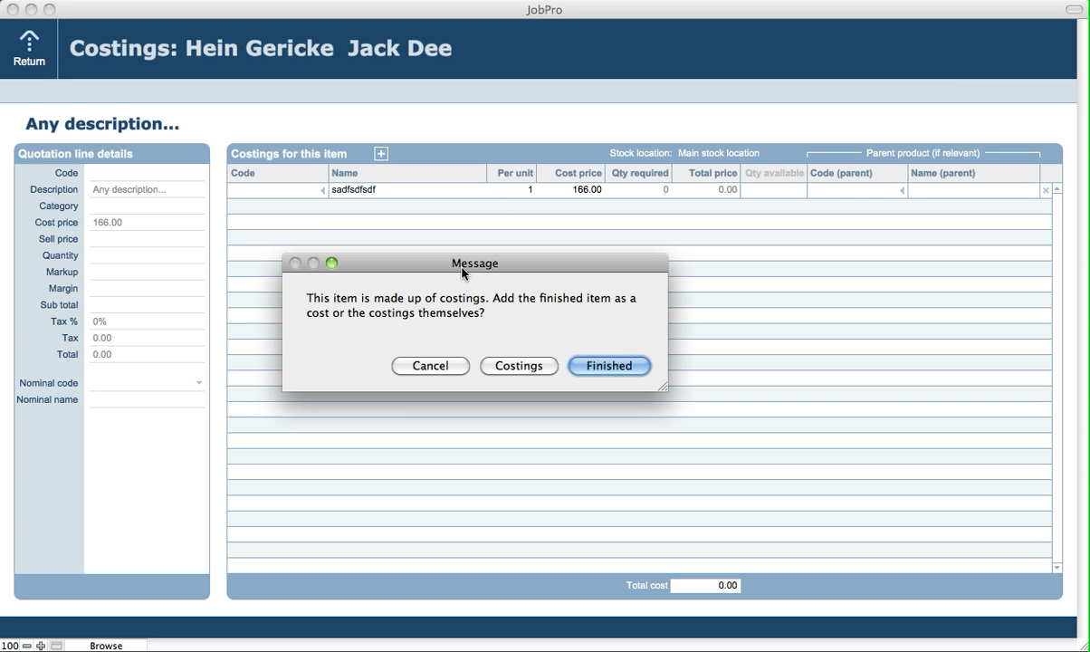
left_click(510, 369)
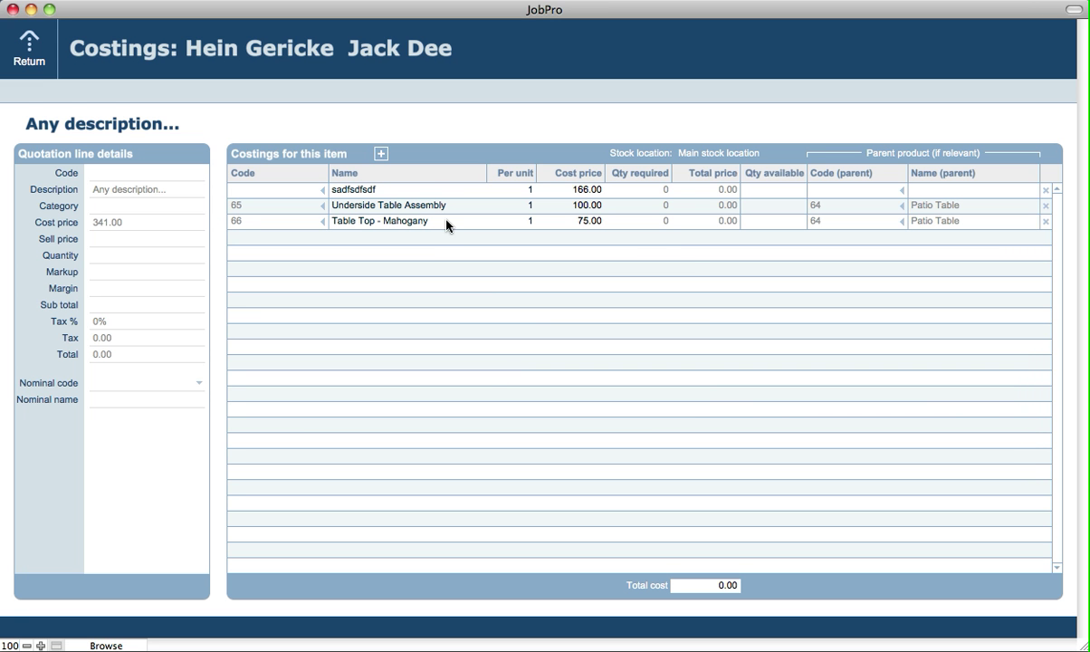
- Add product 64, Patio Table, to the same costings again as a finished item
left_click(381, 156)
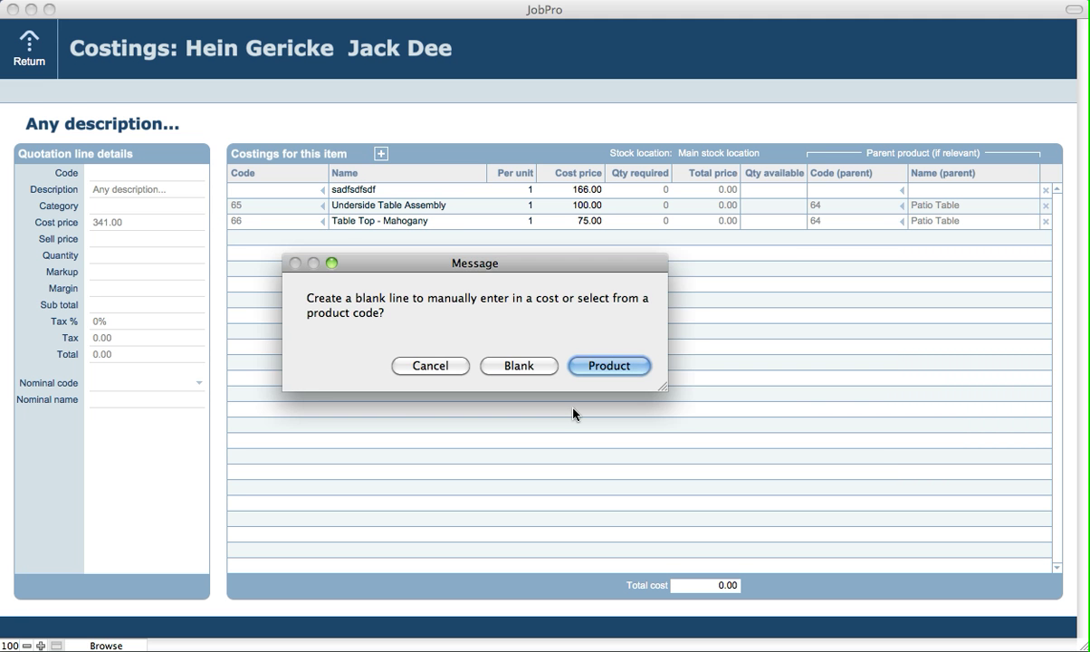
left_click(606, 367)
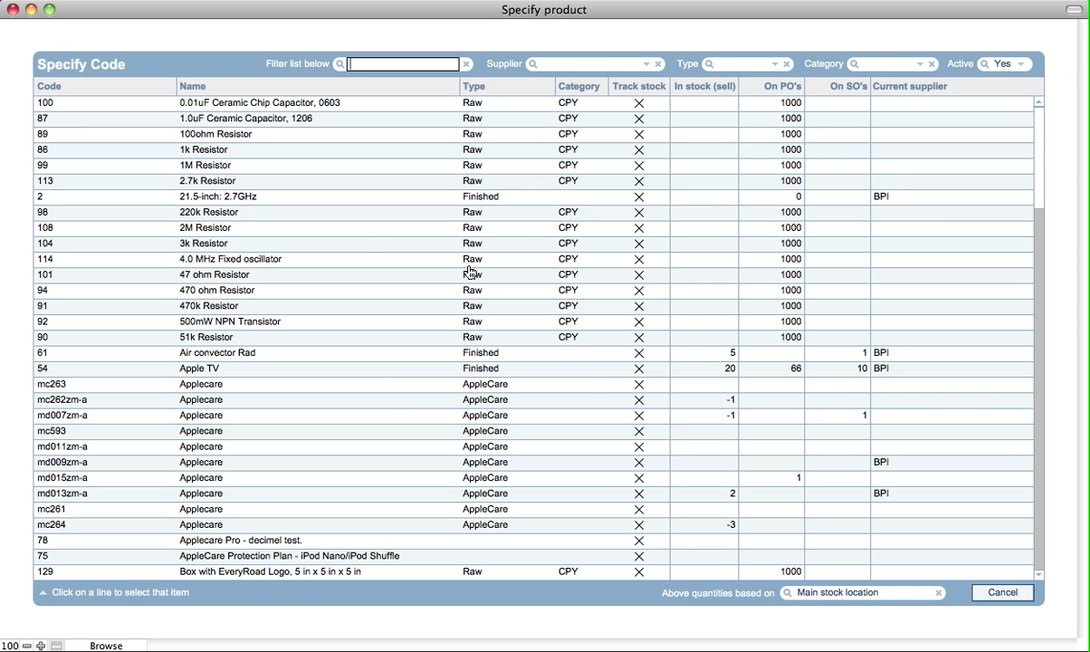
type("64")
key("Tab")
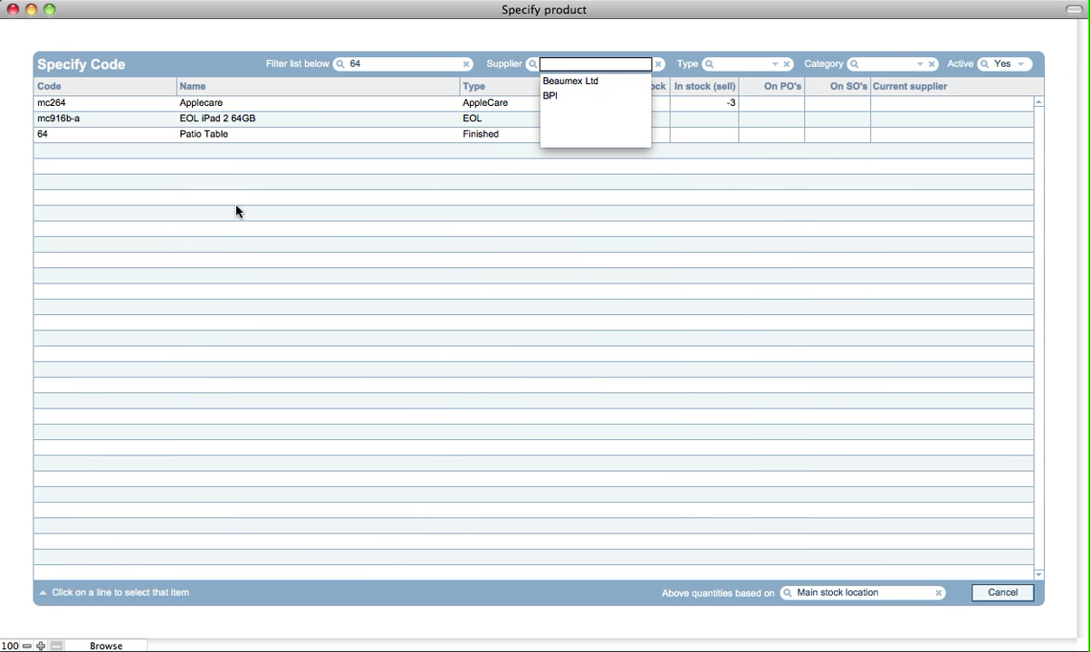
left_click(213, 136)
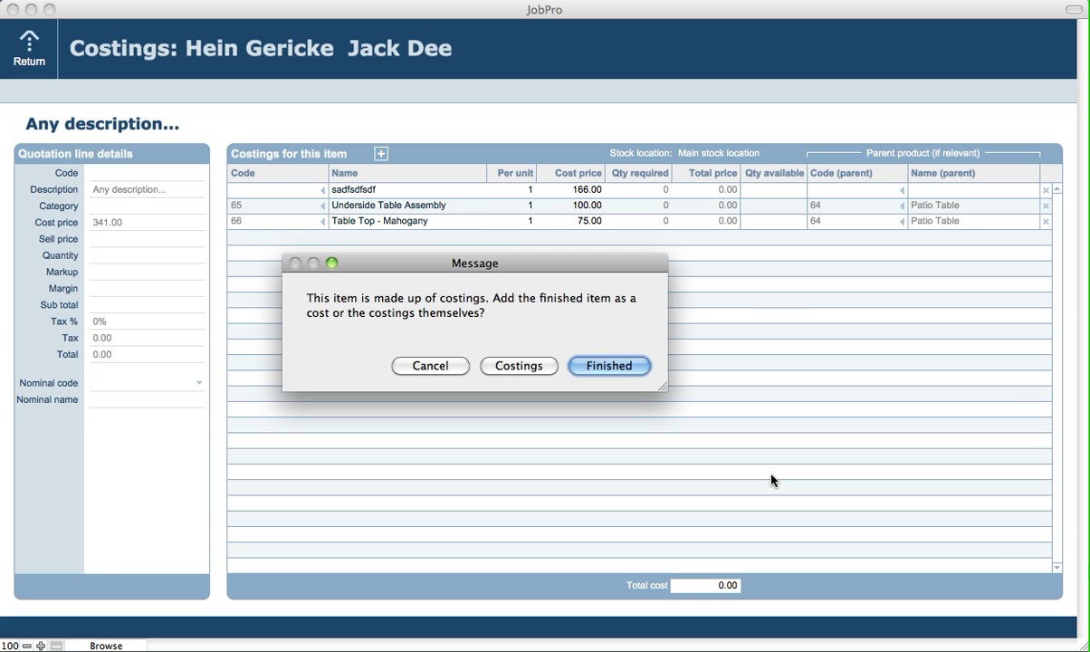
left_click(613, 370)
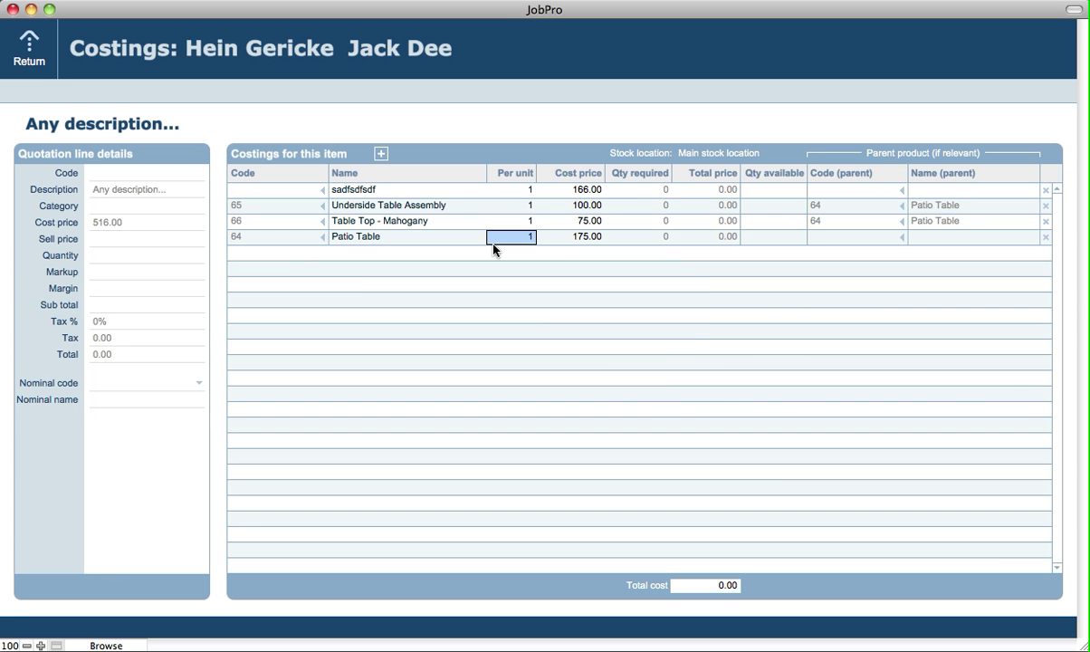
left_click(869, 125)
- Return to the quotation and set the quantity of the "Any description..." line to 2
left_click(43, 66)
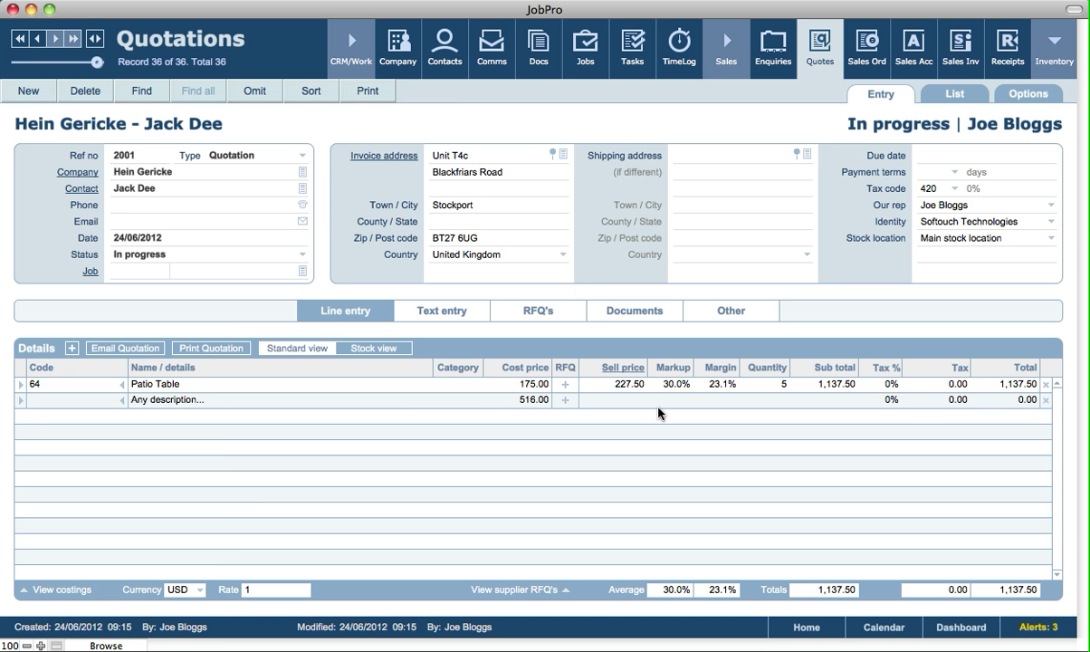
left_click(773, 401)
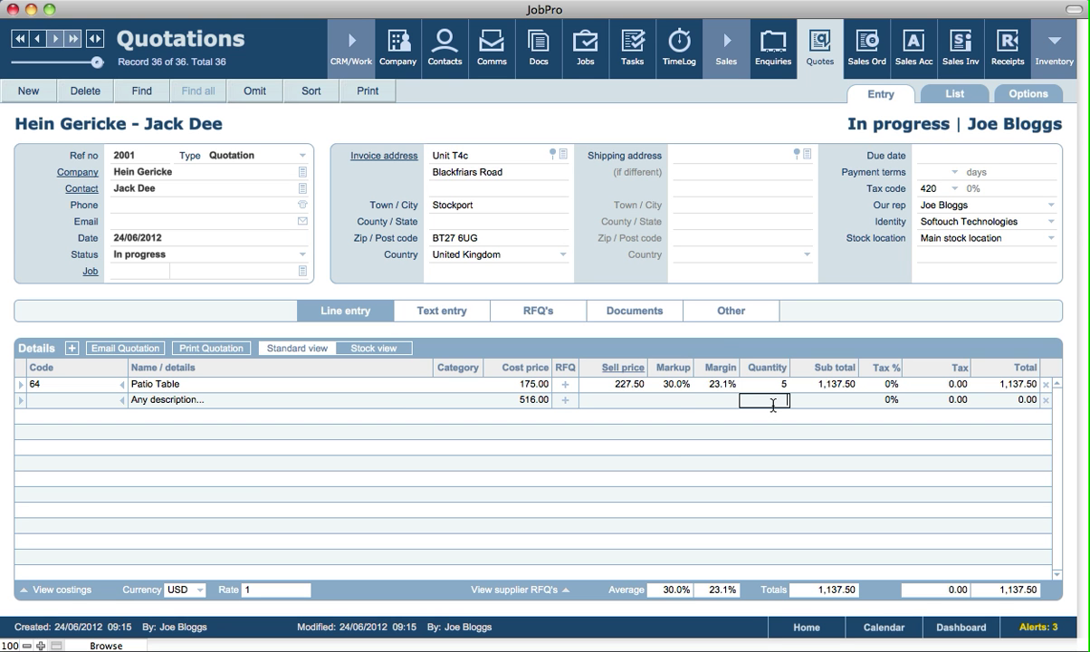
type("2")
left_click(718, 344)
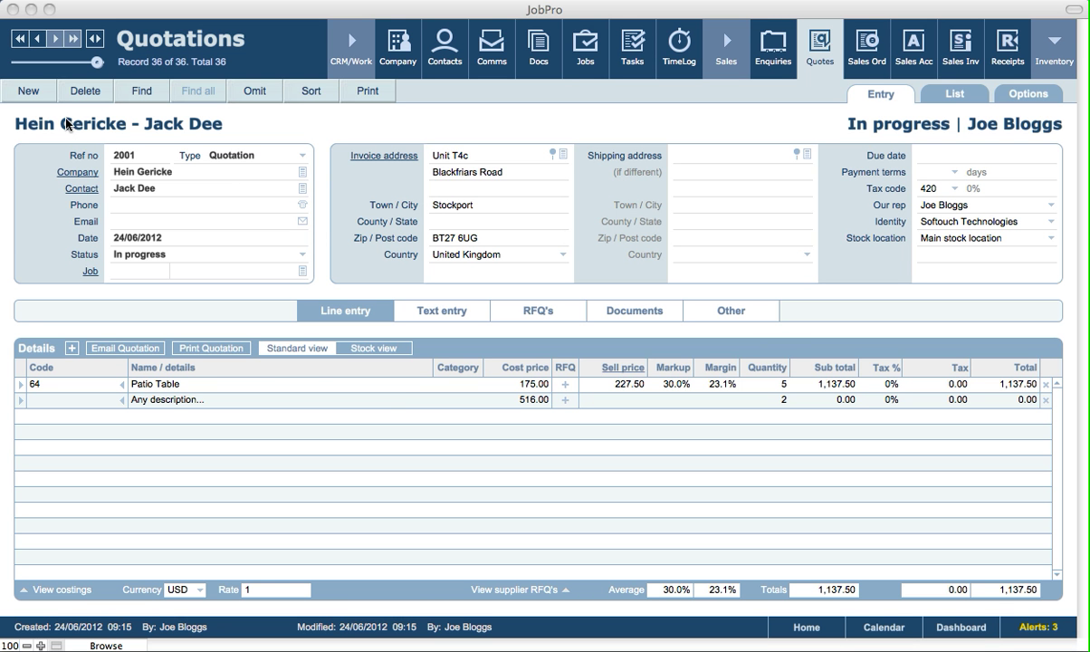
- Create another new quotation record and set its type to Pro Forma
left_click(38, 92)
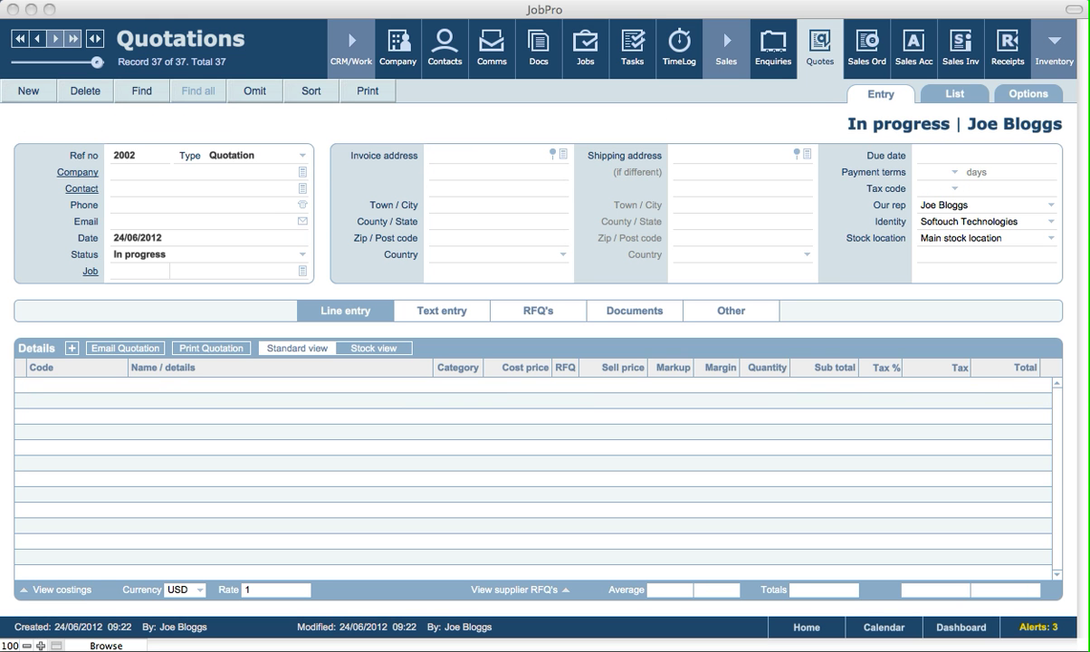
left_click(252, 159)
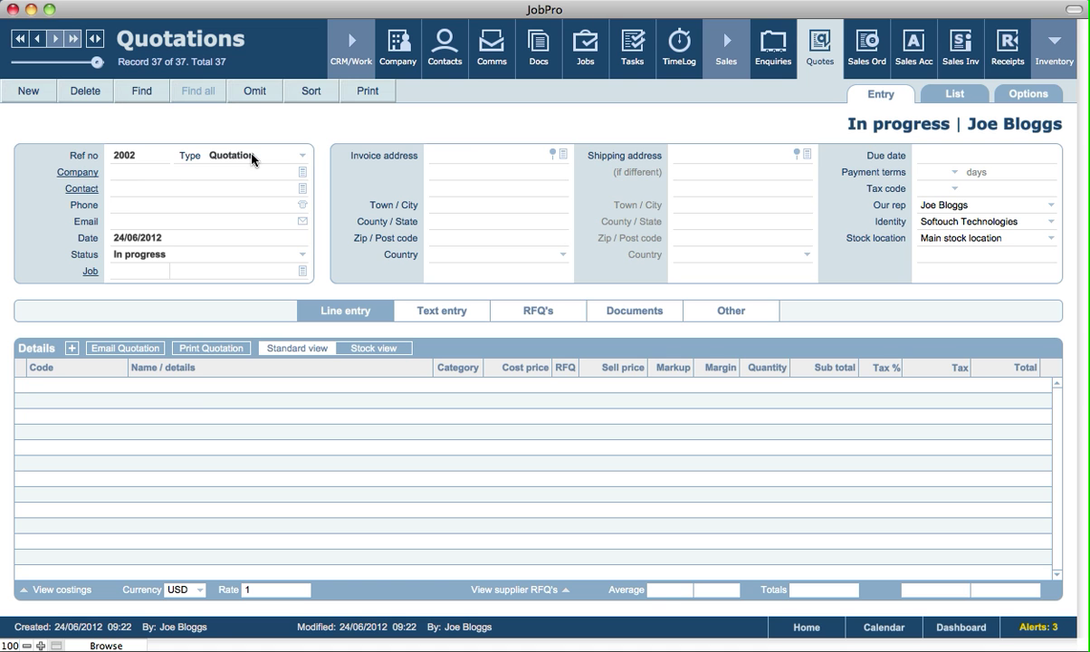
left_click(252, 159)
left_click(252, 233)
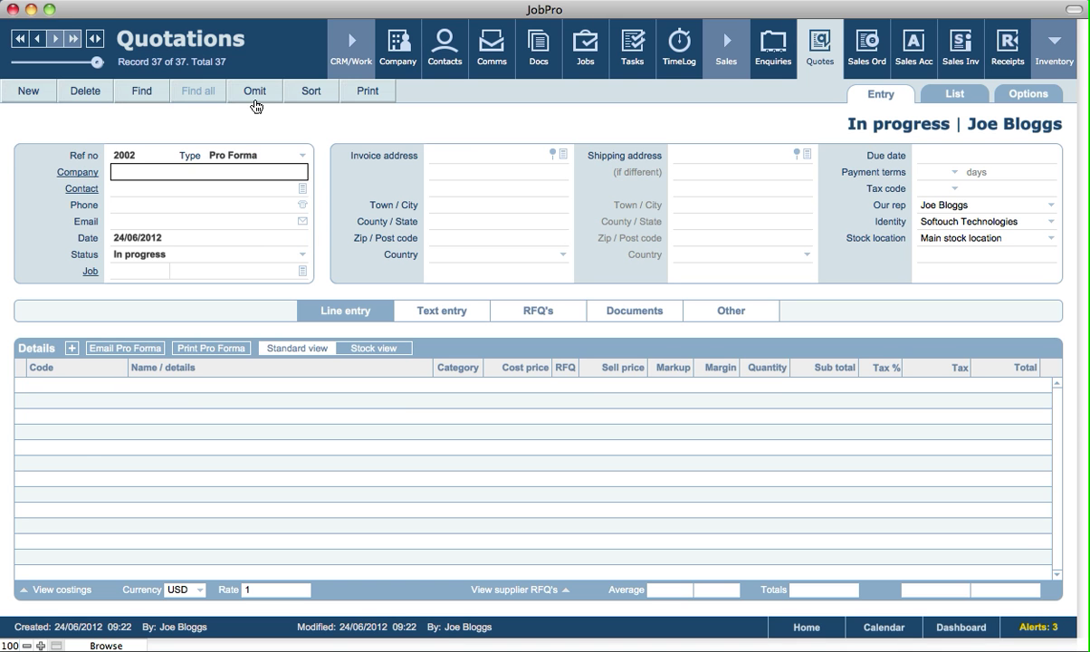
left_click(249, 132)
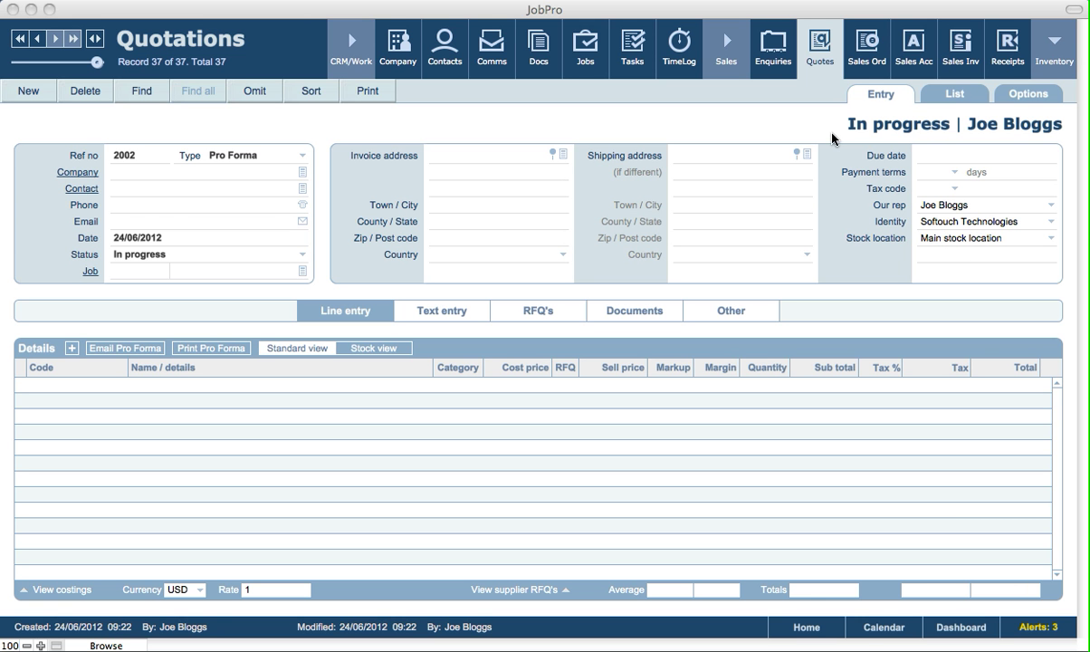
left_click(784, 131)
- Go to the Safeguard Systems sales order and view its line items, followed by its invoices and shipping
left_click(867, 64)
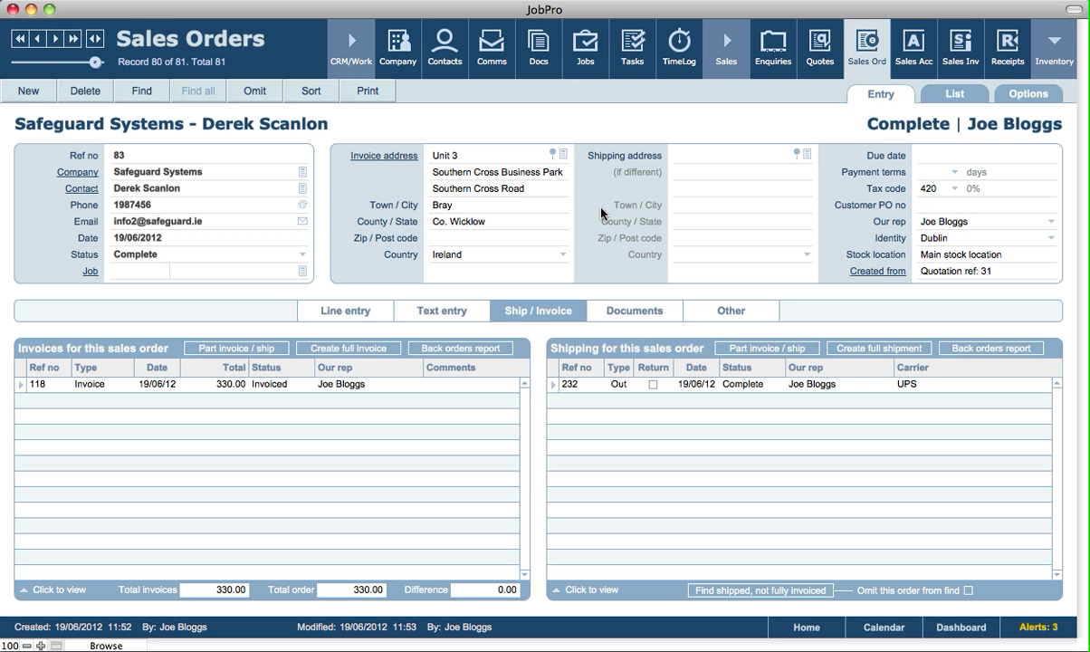
left_click(362, 312)
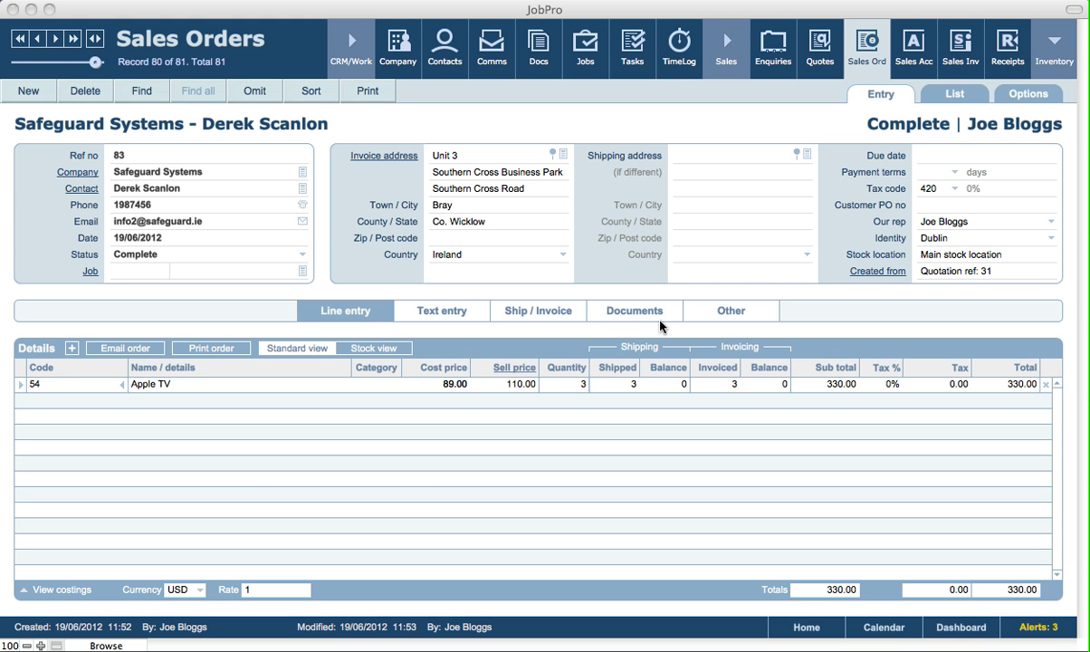
left_click(541, 297)
left_click(541, 311)
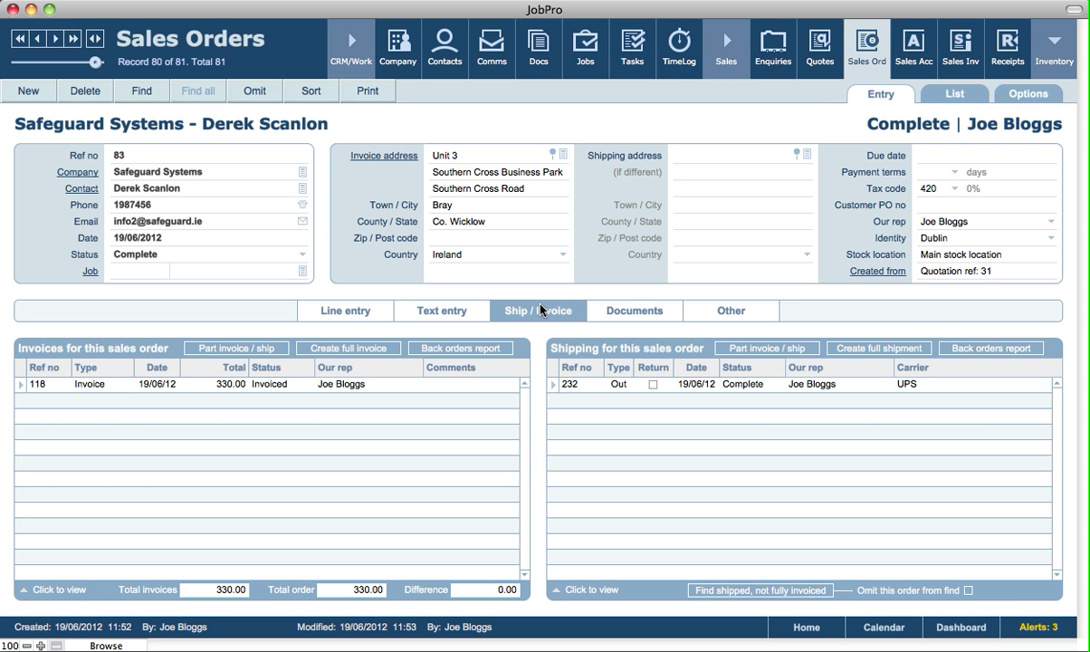